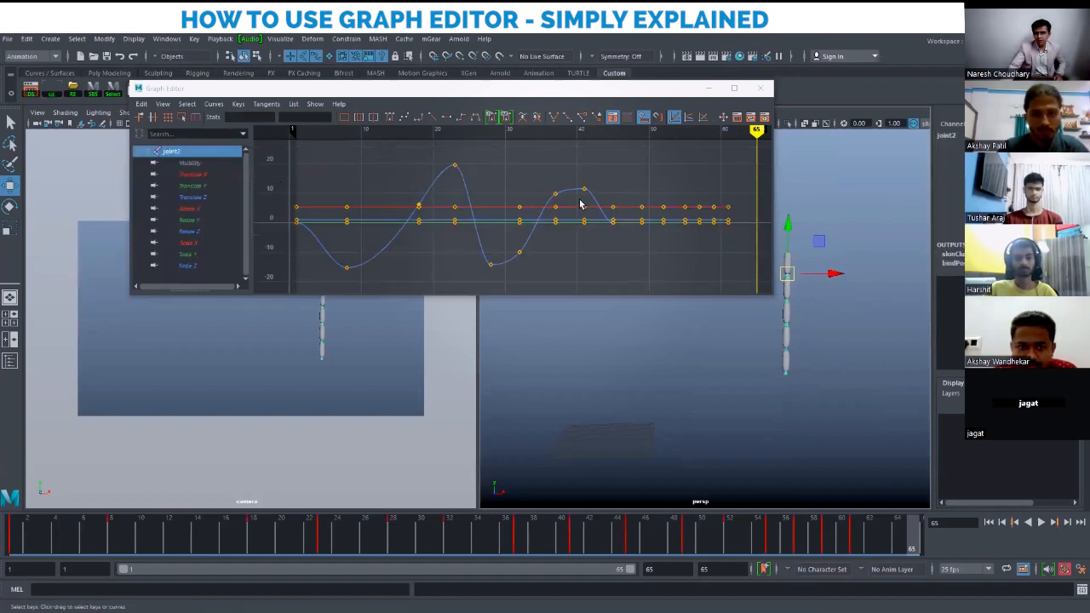
Enlarge the Graph Editor to full screen and examine joint2's animation curves at different zoom levels.
click(734, 88)
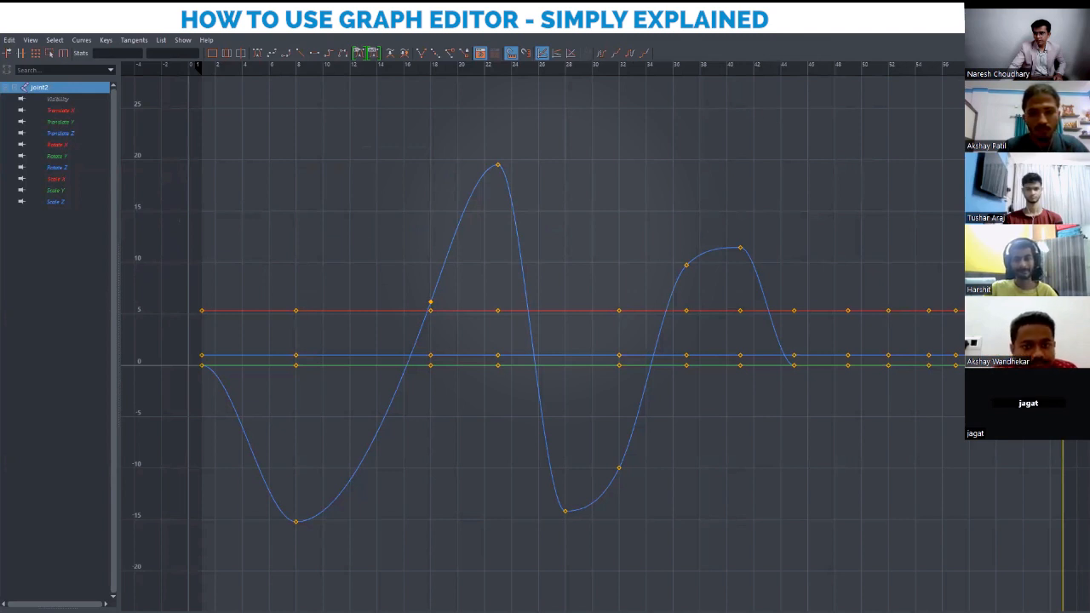
click(1050, 24)
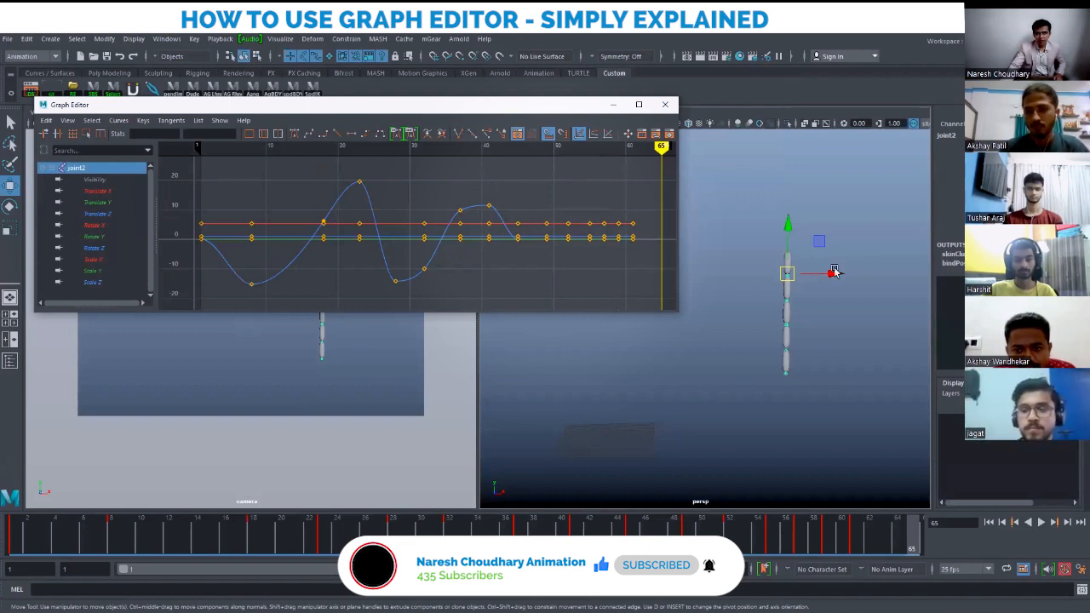
click(638, 103)
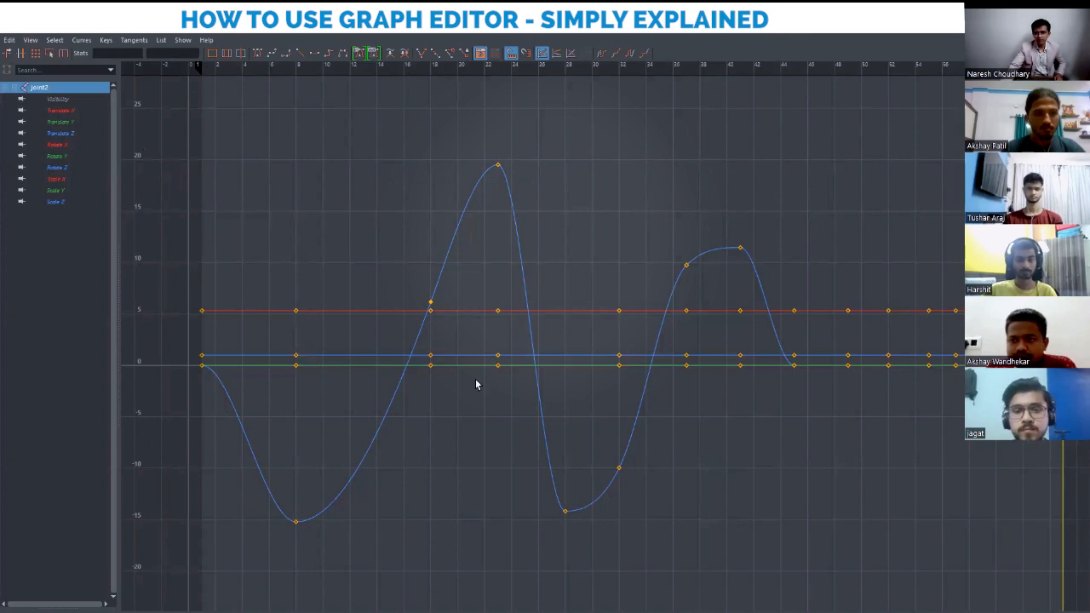
scroll(387, 362, up, 1)
mouse_move(659, 414)
alt+middle_down()
mouse_move(387, 362)
mouse_move(843, 356)
alt+middle_up()
scroll(387, 362, down, 1)
scroll(423, 353, down, 1)
scroll(399, 338, down, 6)
scroll(533, 365, up, 5)
scroll(579, 372, down, 5)
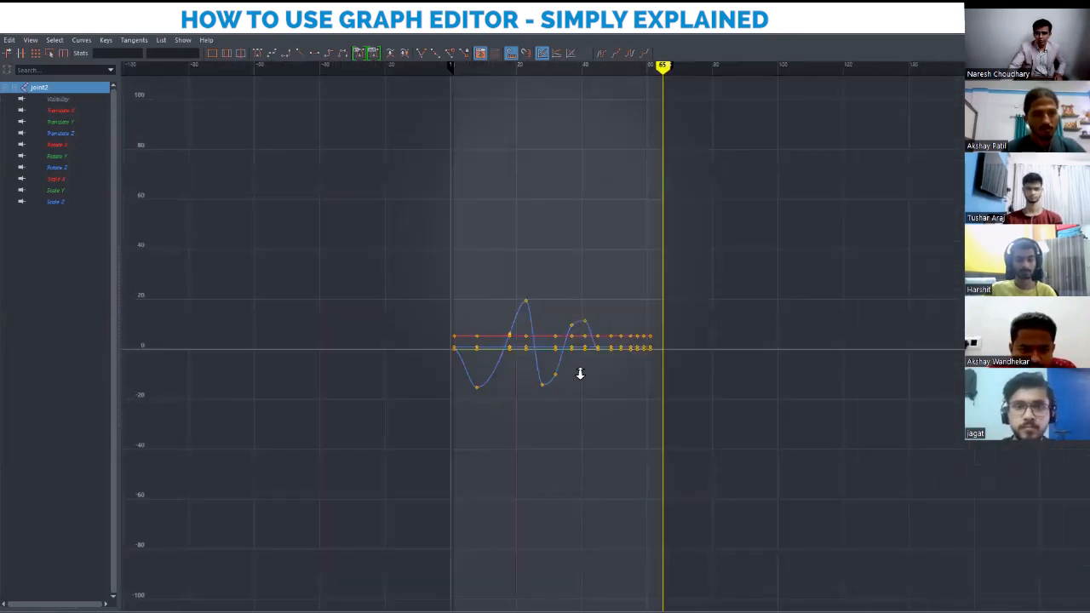
scroll(423, 329, up, 8)
scroll(424, 328, down, 8)
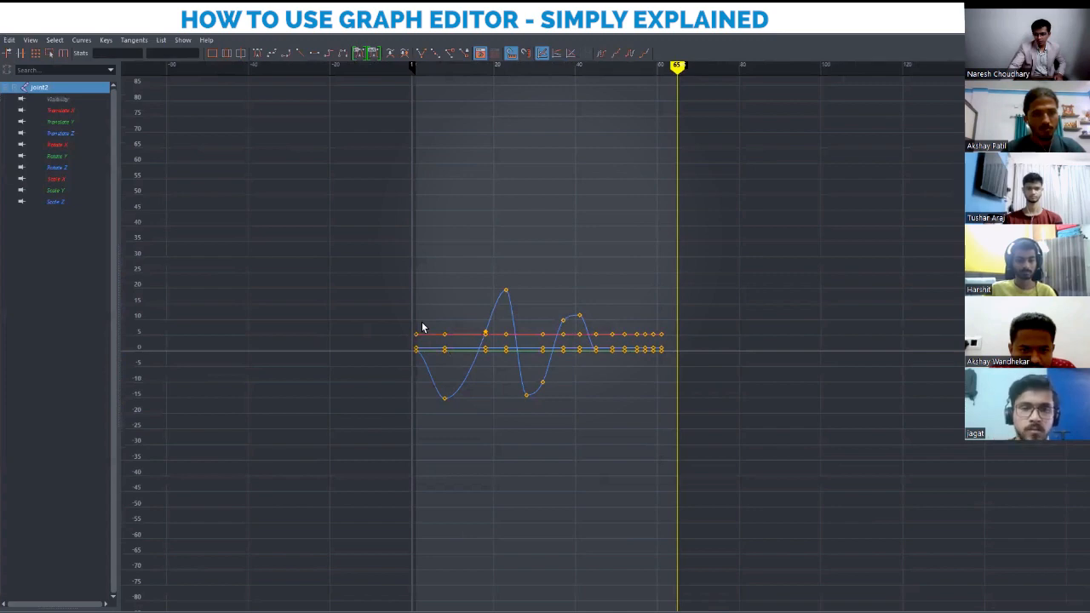
scroll(502, 349, up, 6)
scroll(383, 318, down, 10)
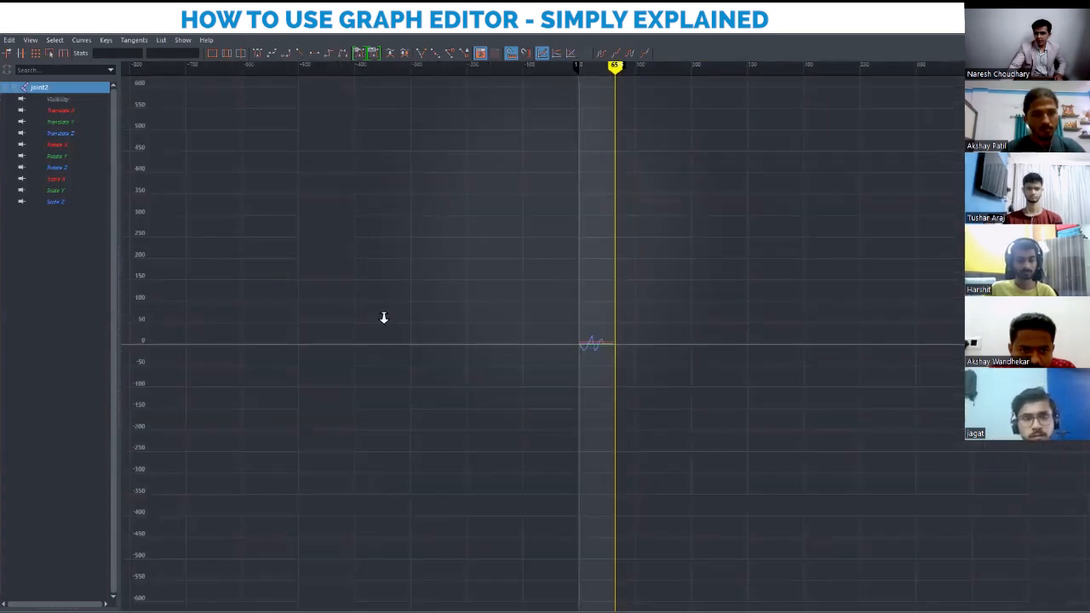
scroll(542, 363, up, 8)
scroll(454, 335, down, 8)
scroll(611, 386, up, 8)
scroll(483, 349, down, 8)
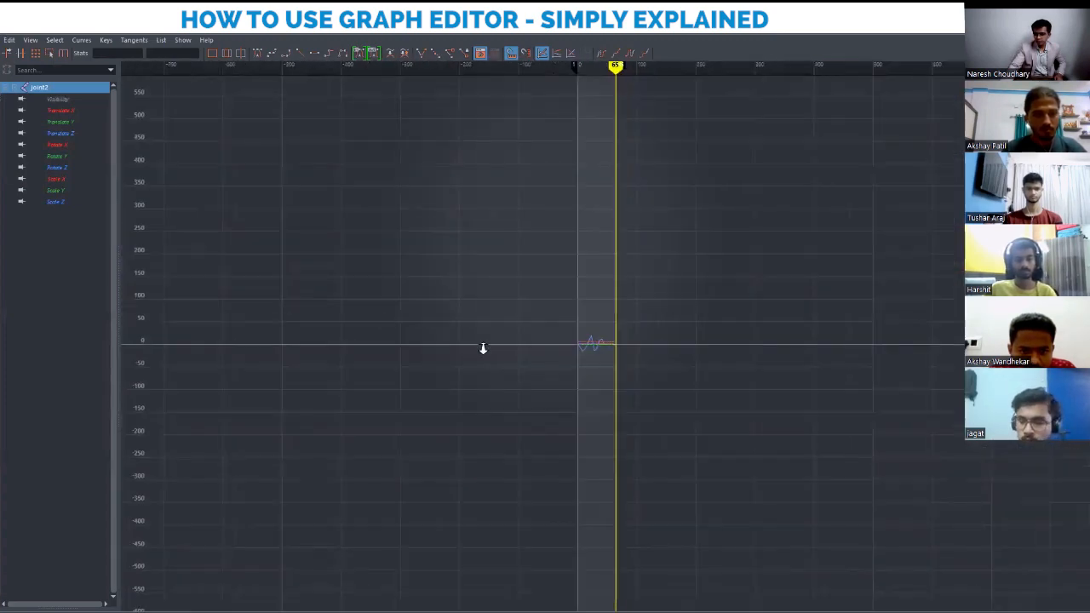
Frame all of joint2's animation curves so they fill the graph view.
key(f)
alt+middle_drag(541, 330, 691, 299)
alt+right_drag(690, 299, 615, 366)
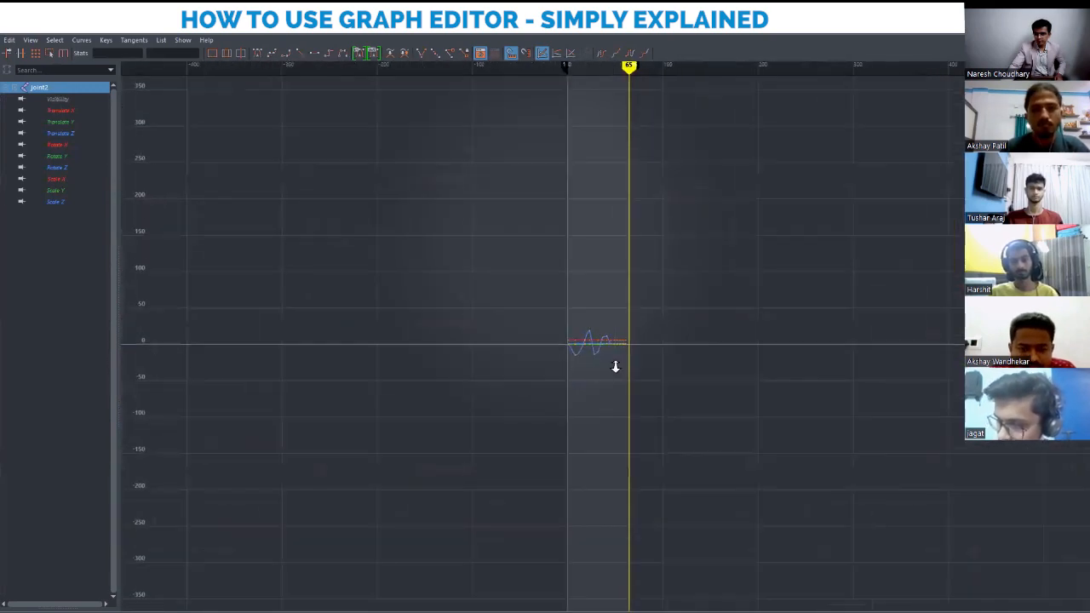
key(f)
alt+middle_drag(616, 377, 644, 382)
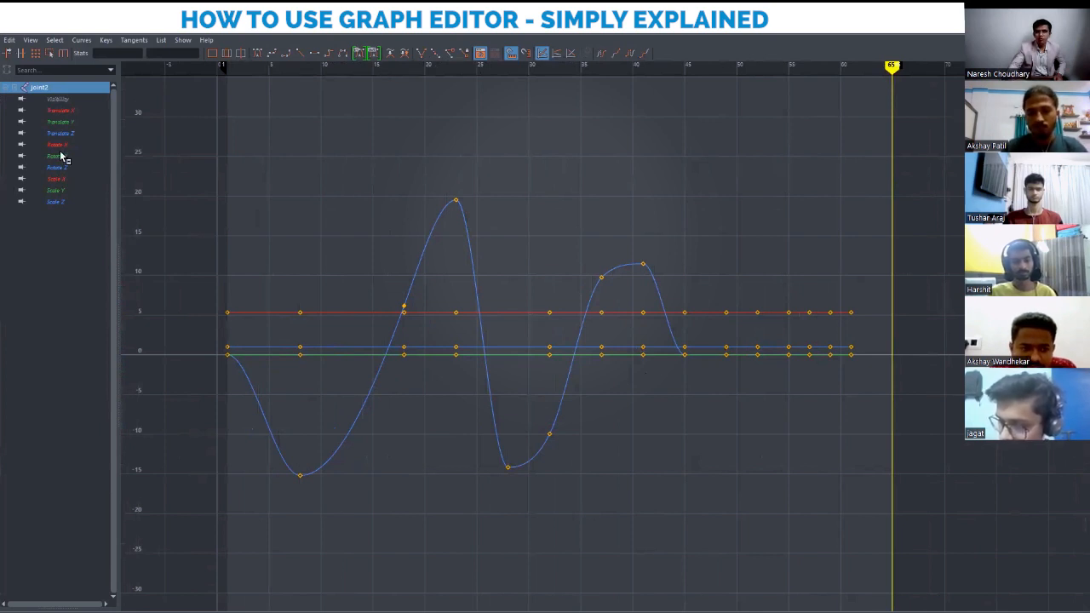
View only joint2's Translate X curve and restore the Graph Editor to a floating window beside a close view of the chain.
click(41, 111)
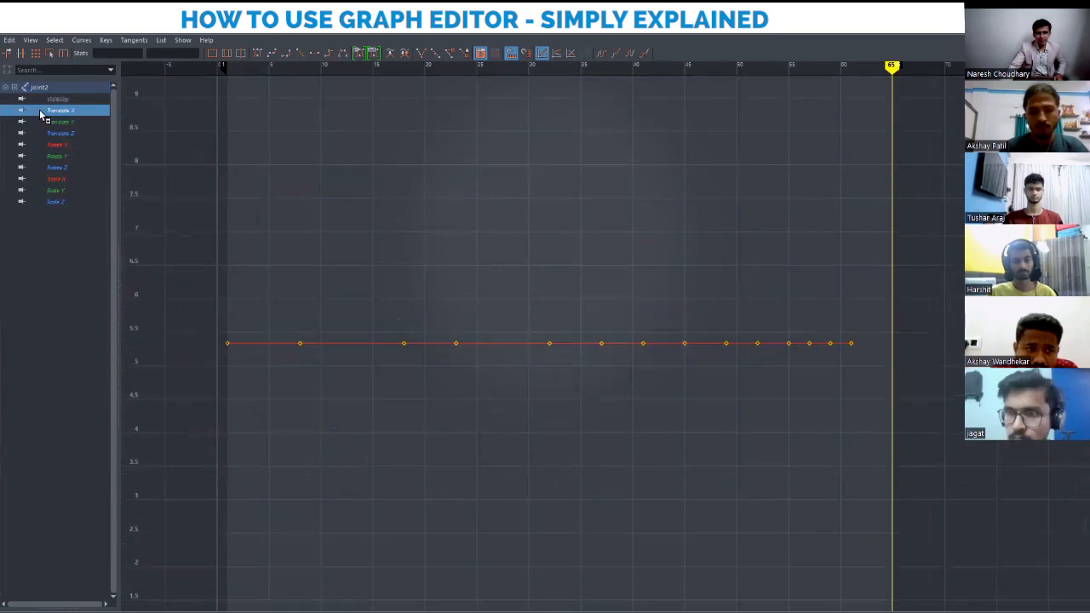
double_click(550, 29)
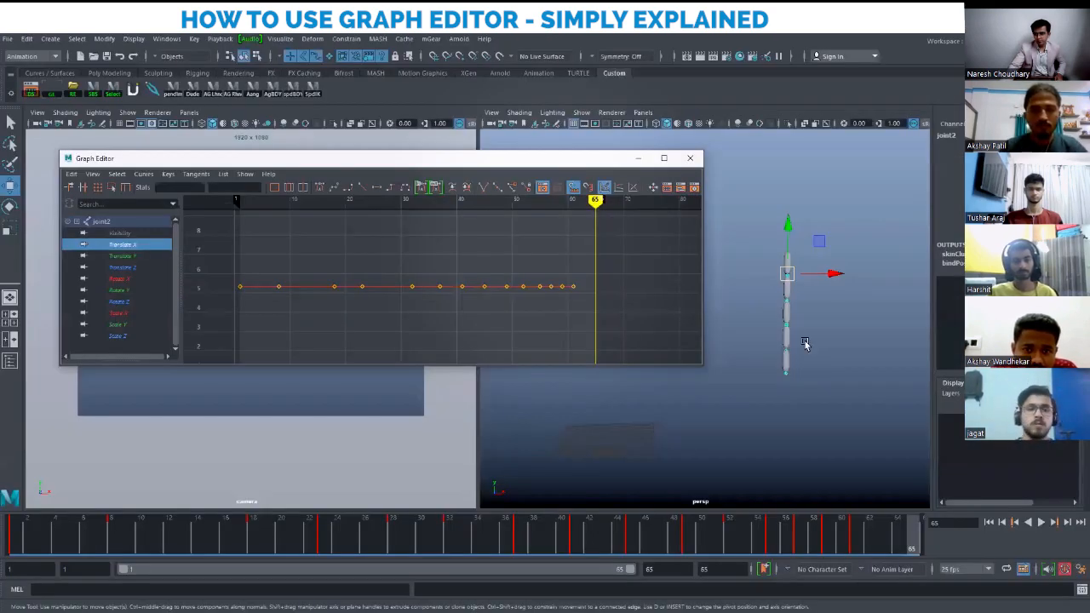
alt+middle_drag(806, 344, 820, 387)
alt+right_drag(821, 387, 894, 410)
alt+middle_drag(894, 411, 814, 361)
alt+right_drag(814, 361, 843, 358)
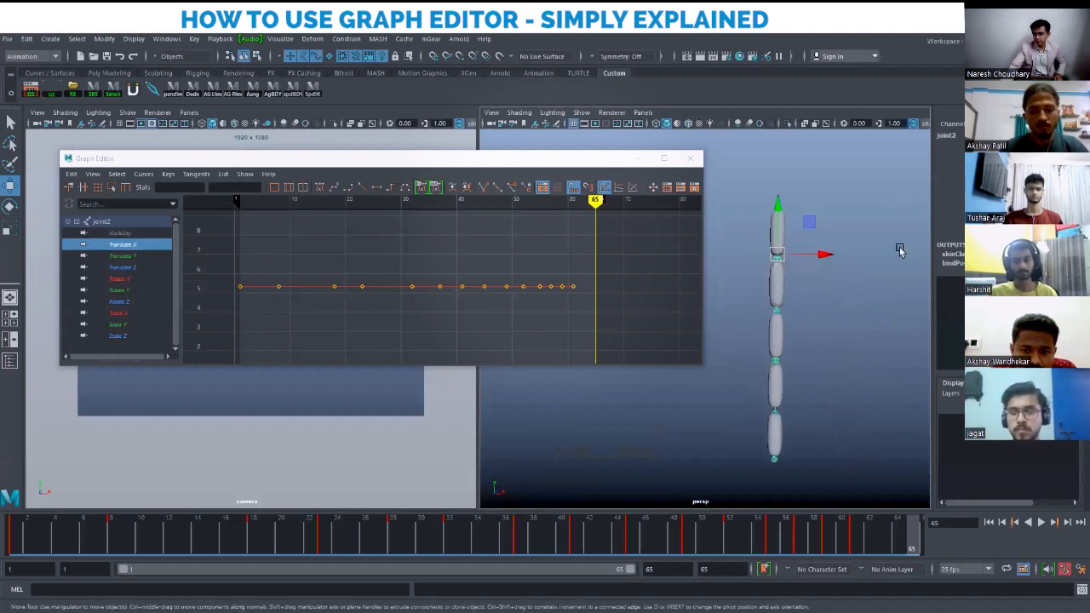
Reselect joint2 in the perspective view and isolate its Translate X curve in the Graph Editor.
click(856, 363)
click(775, 259)
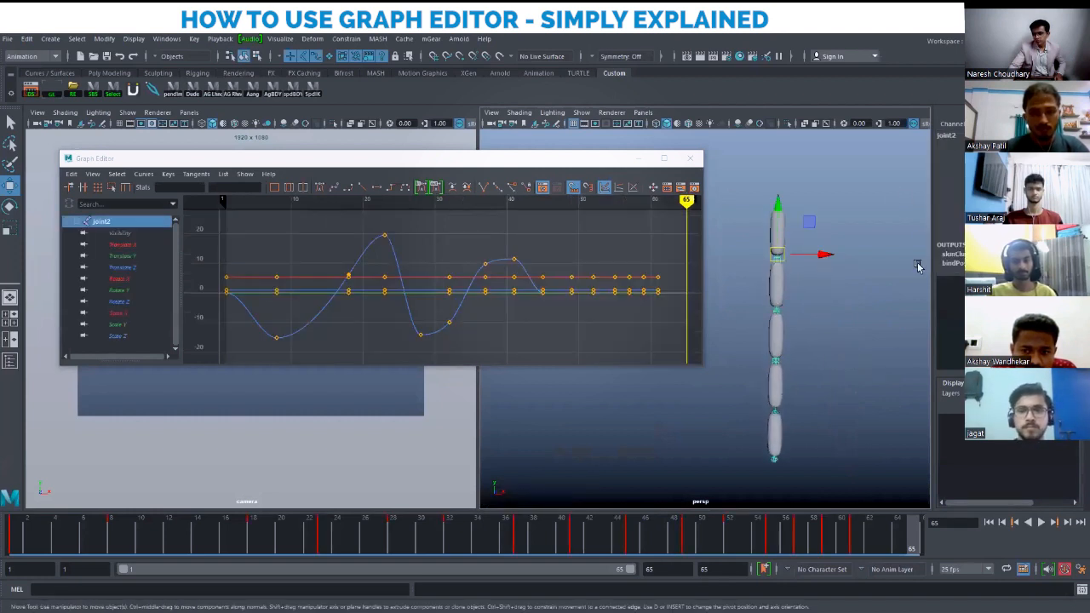
click(823, 253)
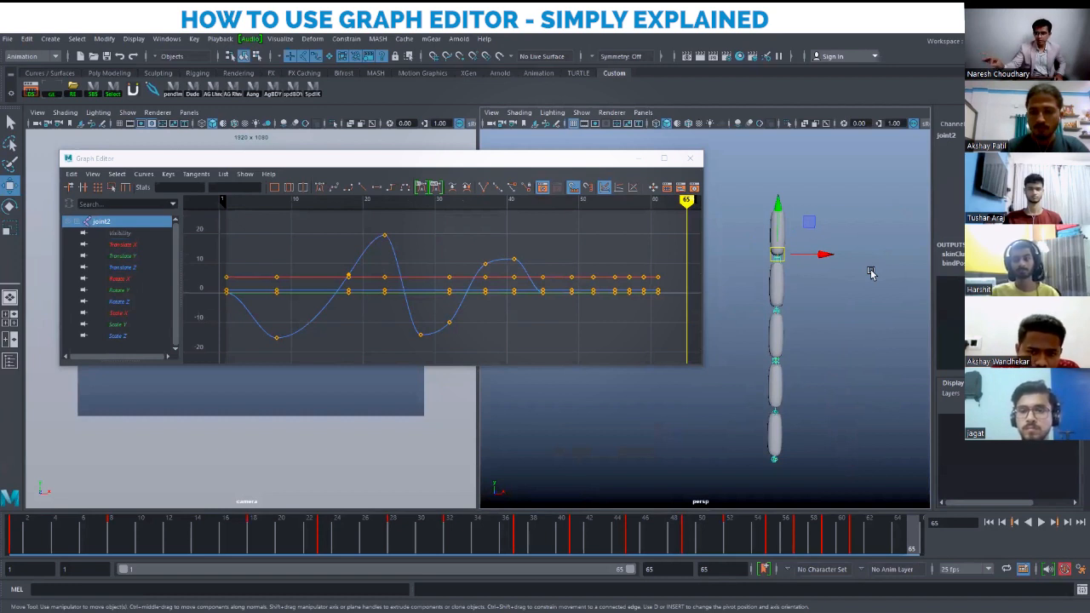
click(124, 244)
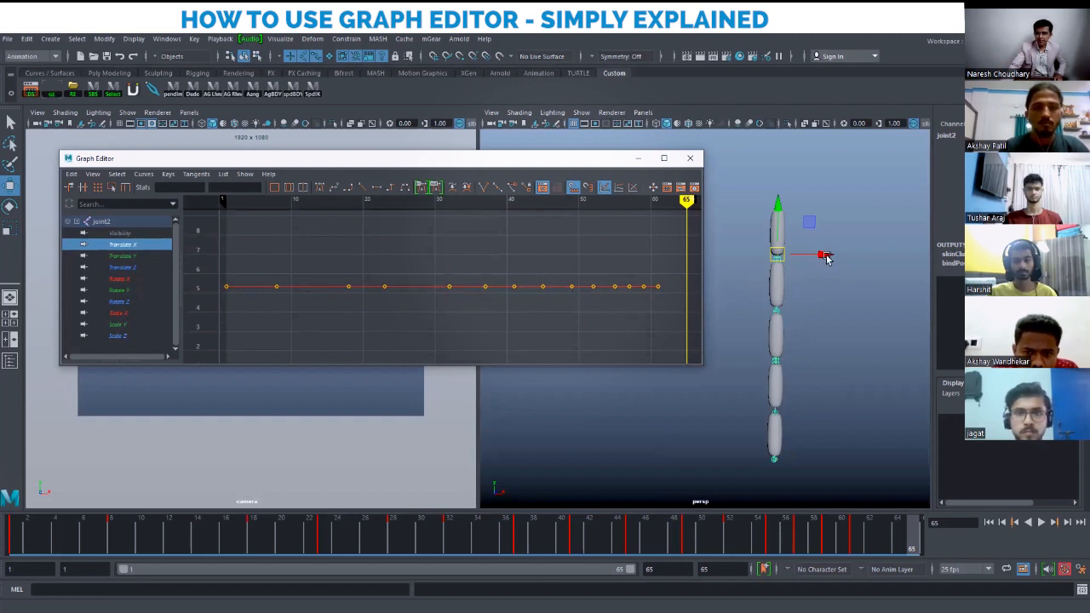
Try moving joint2 in positive X and keying it at frame 65, inspect the resulting curve, and undo the change.
drag(826, 257, 885, 253)
key(s)
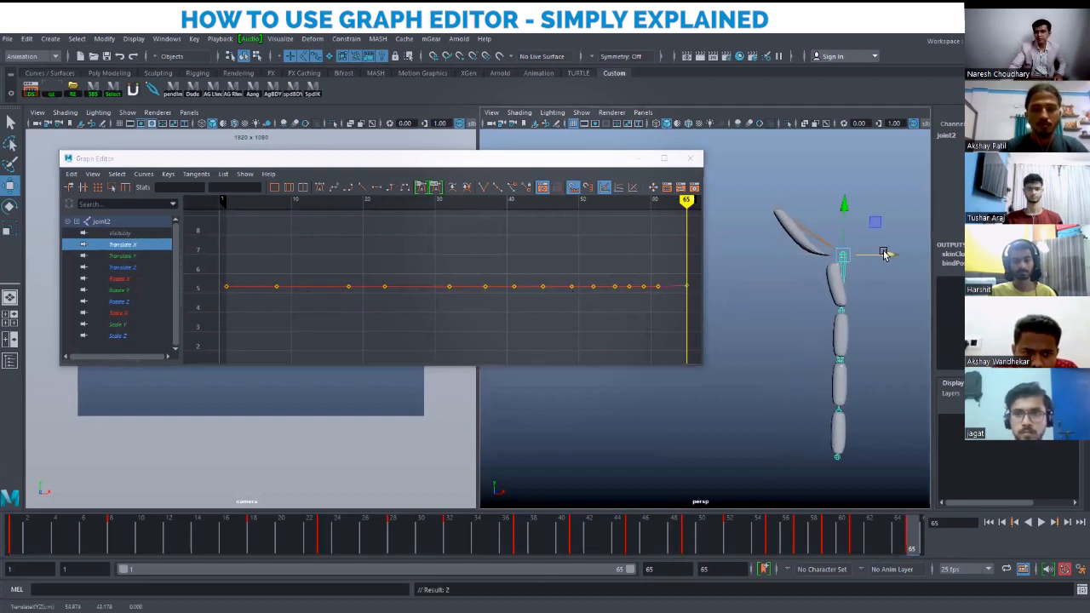
drag(622, 263, 703, 316)
key(f)
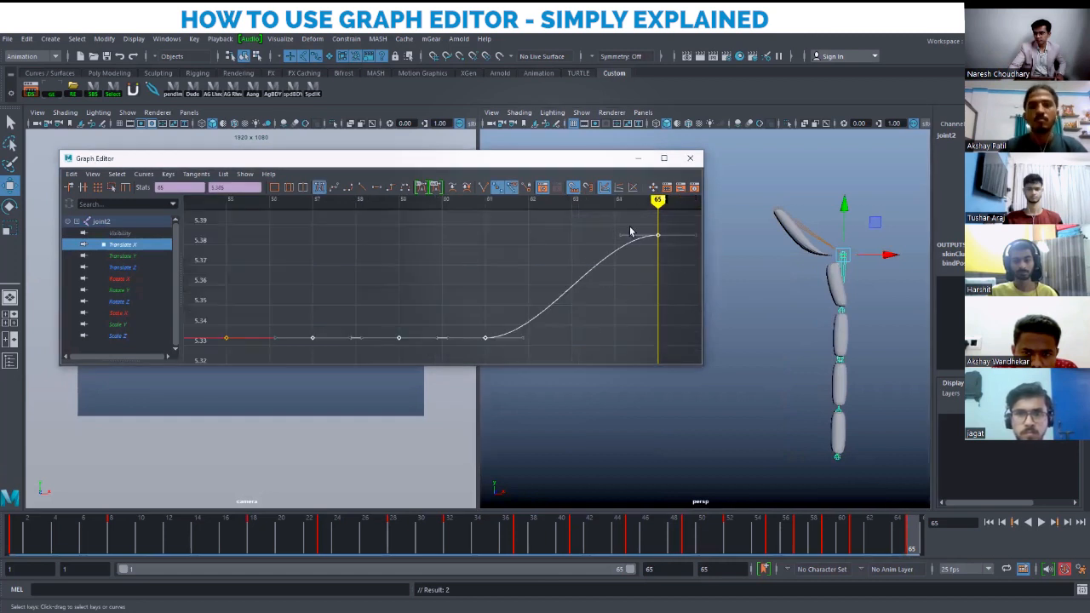
key(ctrl+z)
key(ctrl+z)
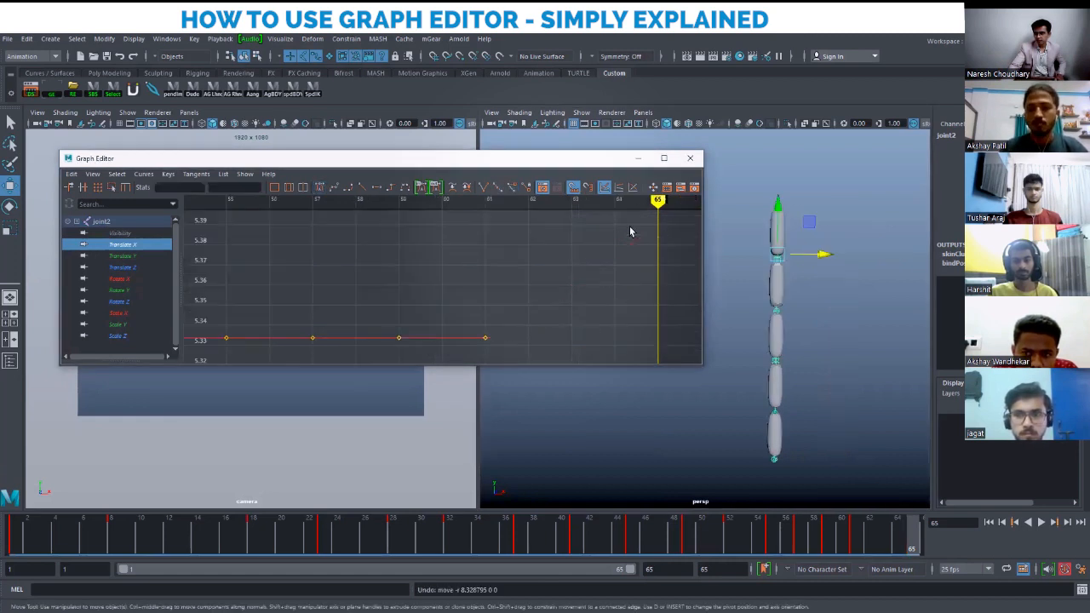
key(a)
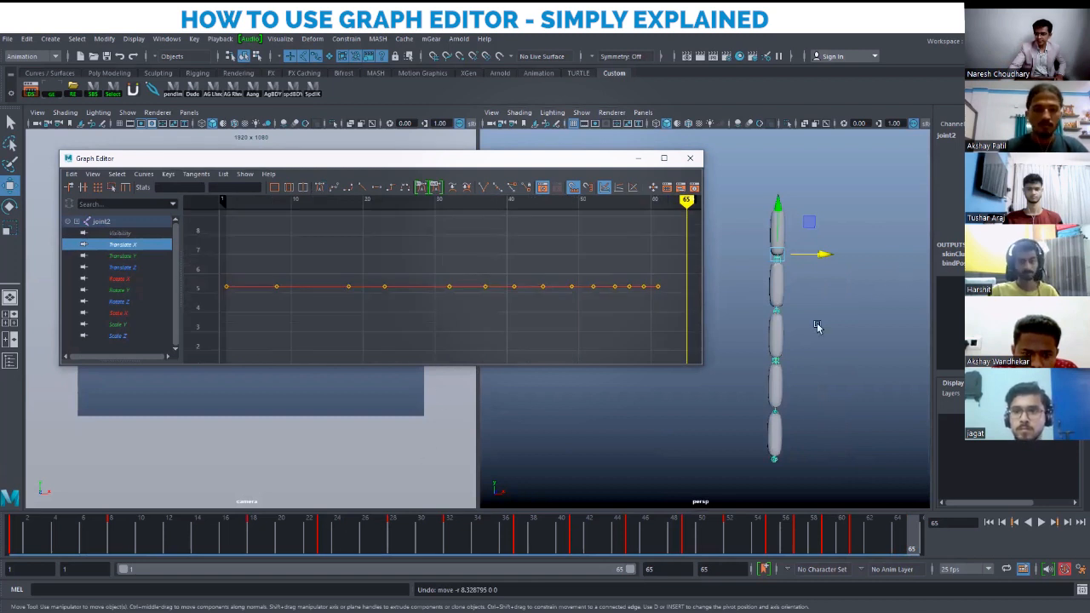
Go to frame 23 and try moving joint2 in the positive X direction, undoing the move.
click(315, 535)
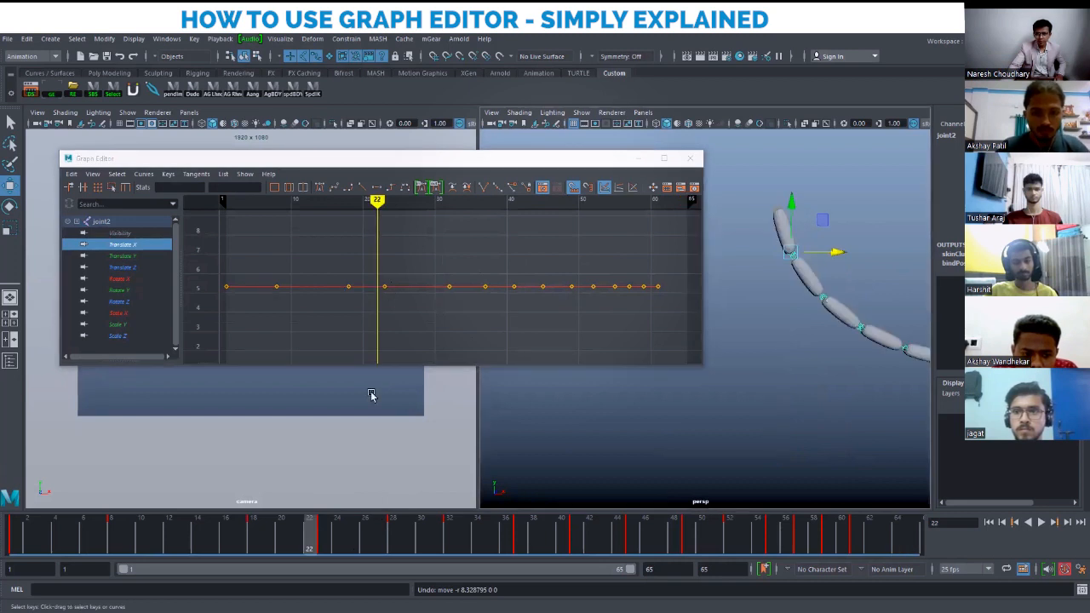
click(321, 534)
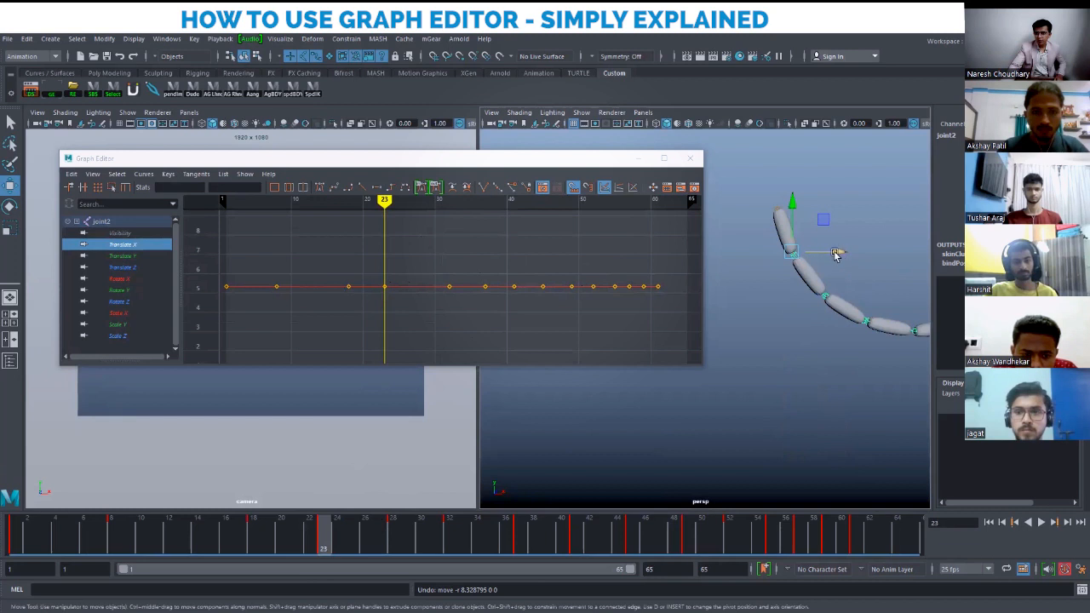
drag(833, 253, 927, 252)
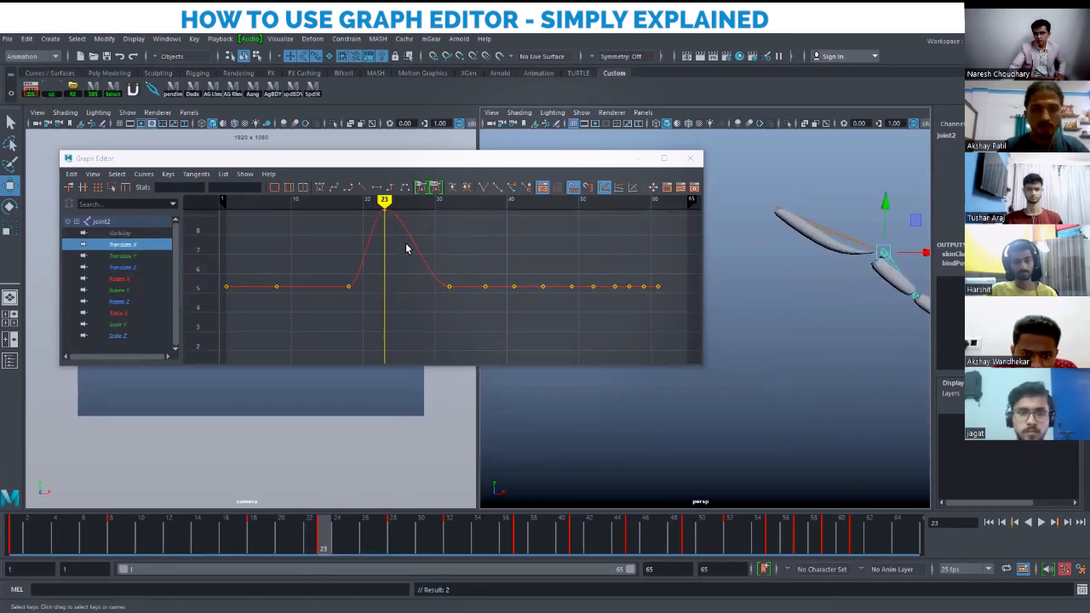
key(ctrl+z)
Try moving joint2 in the negative X direction at frame 23 and undo the move.
scroll(855, 331, down, 1)
alt+middle_drag(855, 330, 825, 299)
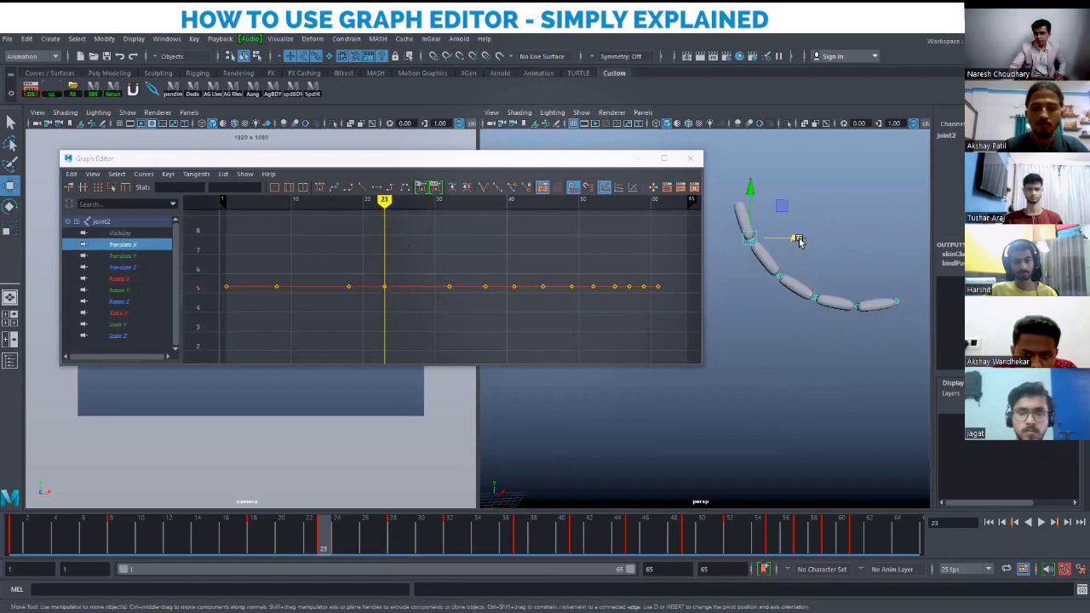
drag(799, 242, 728, 237)
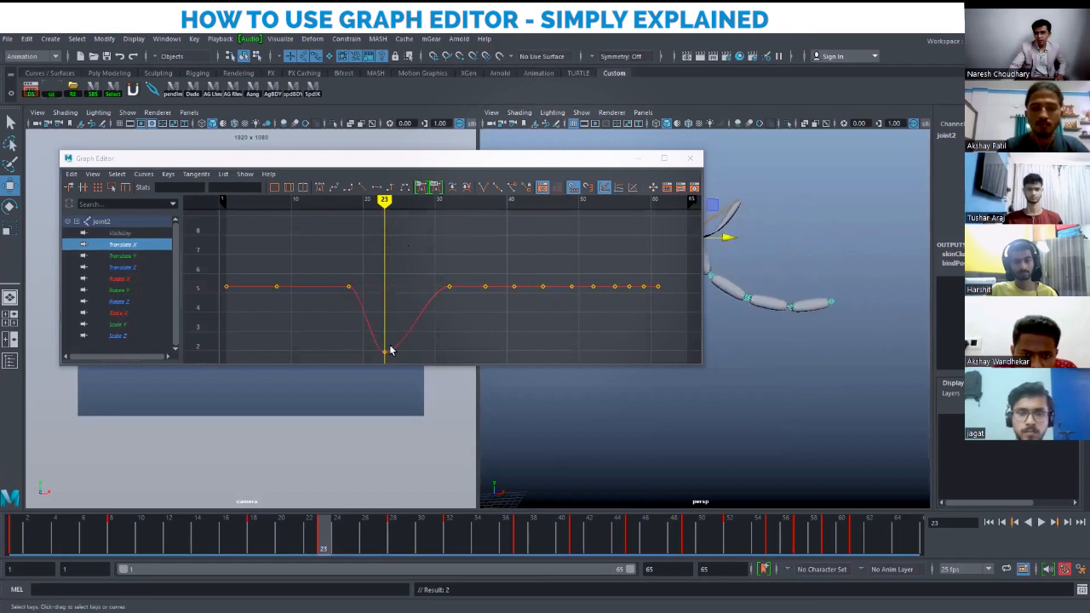
key(ctrl+z)
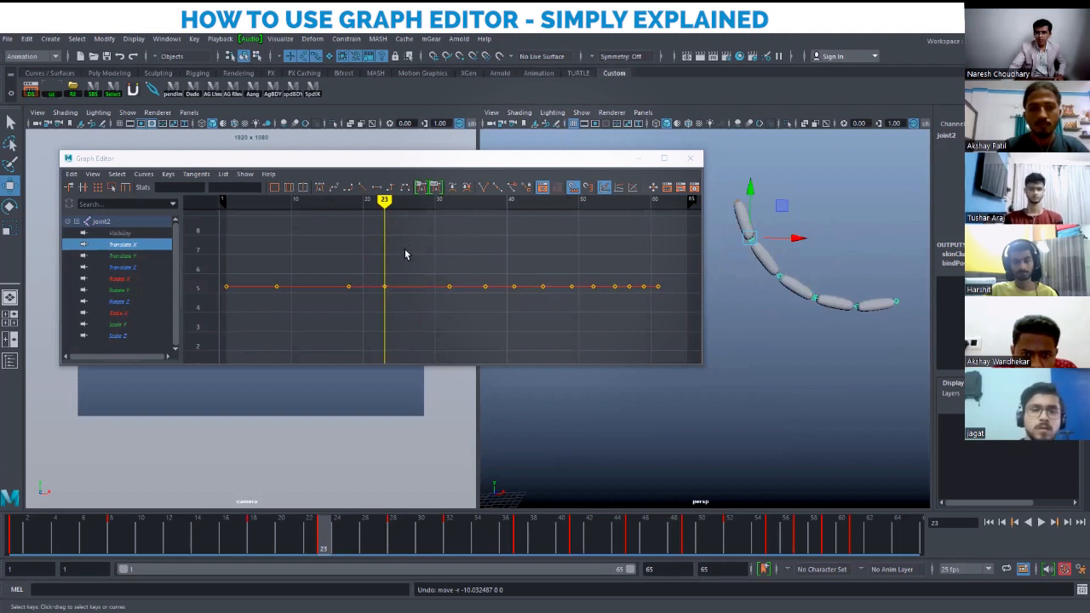
Try shifting the Translate X key at frame 23 vertically in the Graph Editor and undo the edit.
drag(405, 250, 380, 330)
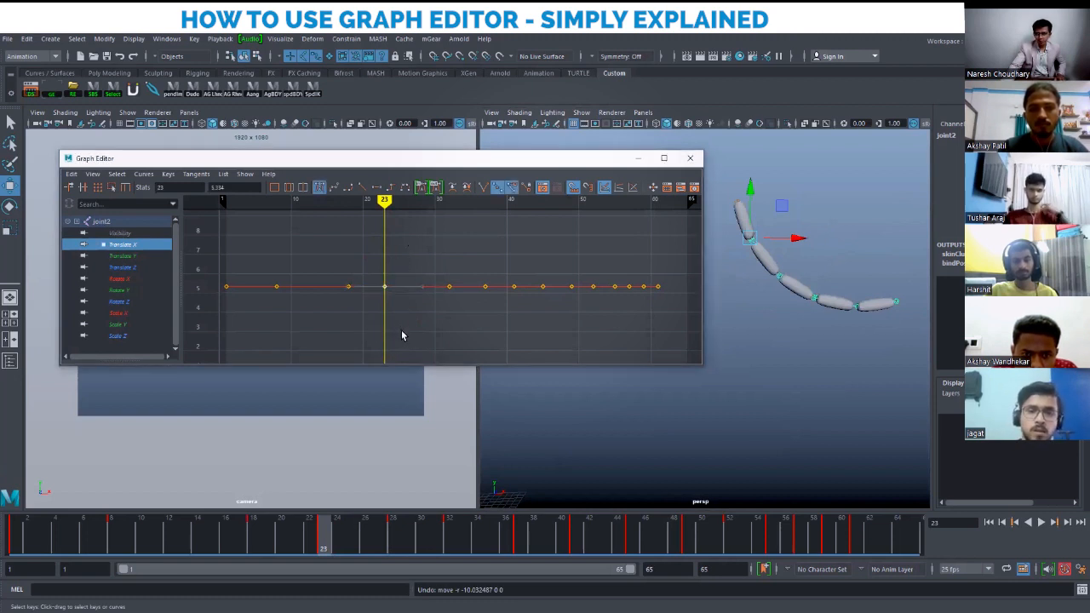
shift+middle_drag(401, 333, 451, 231)
key(ctrl+z)
key(ctrl+z)
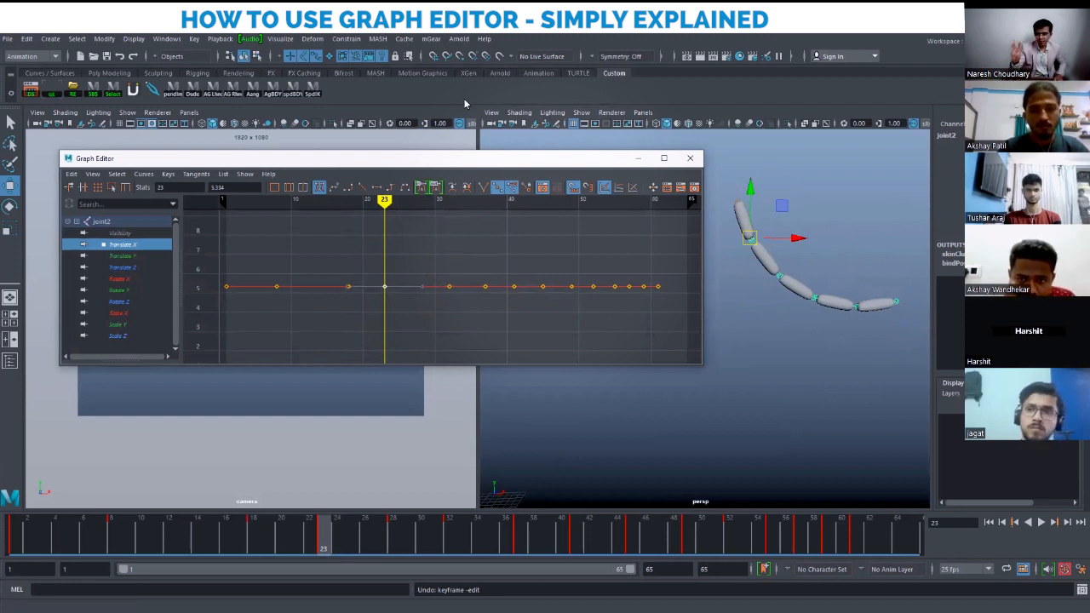
Reselect joint2 to show all its curves and try moving it down along Y at frame 23, undoing the move.
drag(498, 158, 464, 104)
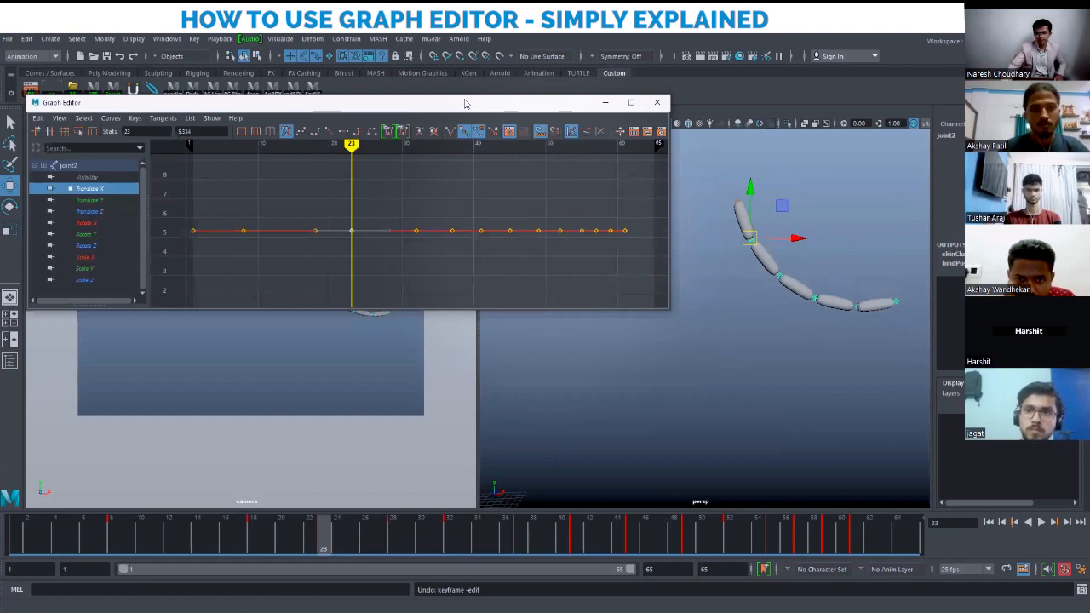
click(722, 352)
click(754, 244)
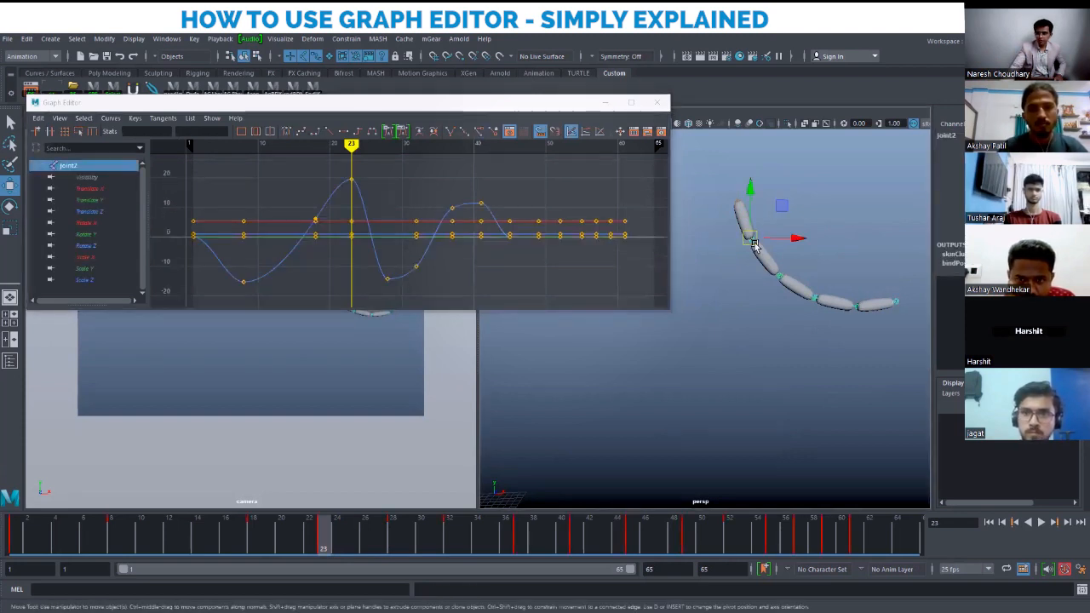
drag(751, 189, 756, 262)
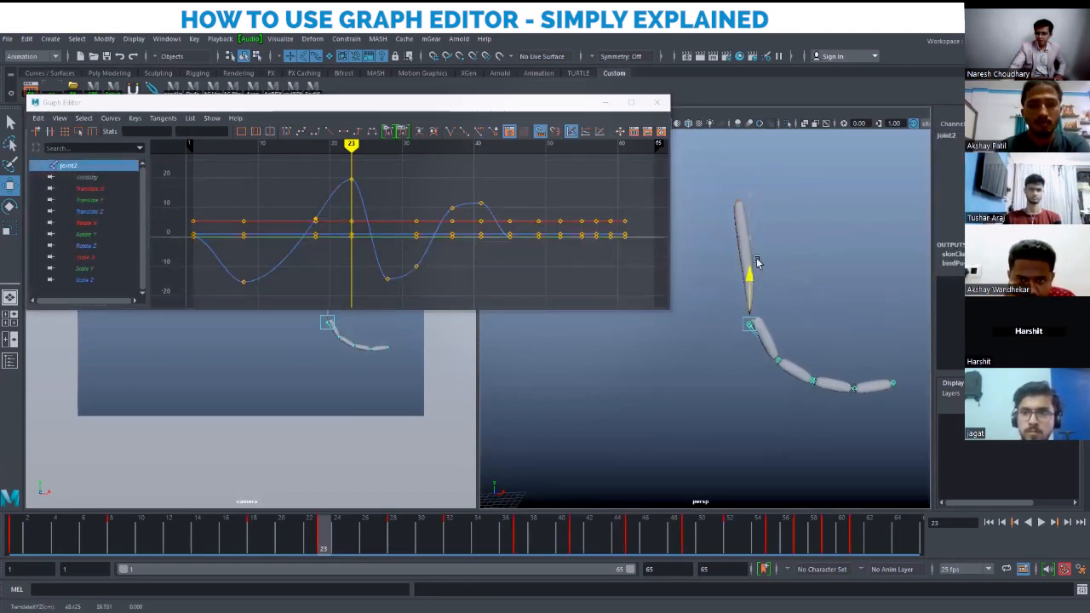
key(ctrl+z)
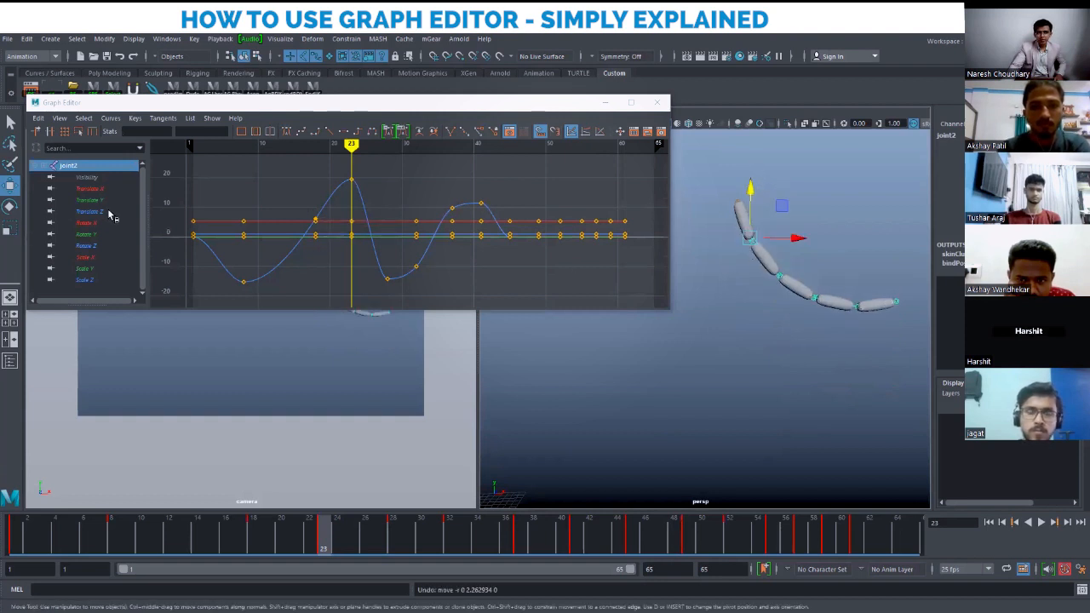
Isolate joint2's Translate Y curve in the Graph Editor.
click(93, 191)
click(96, 201)
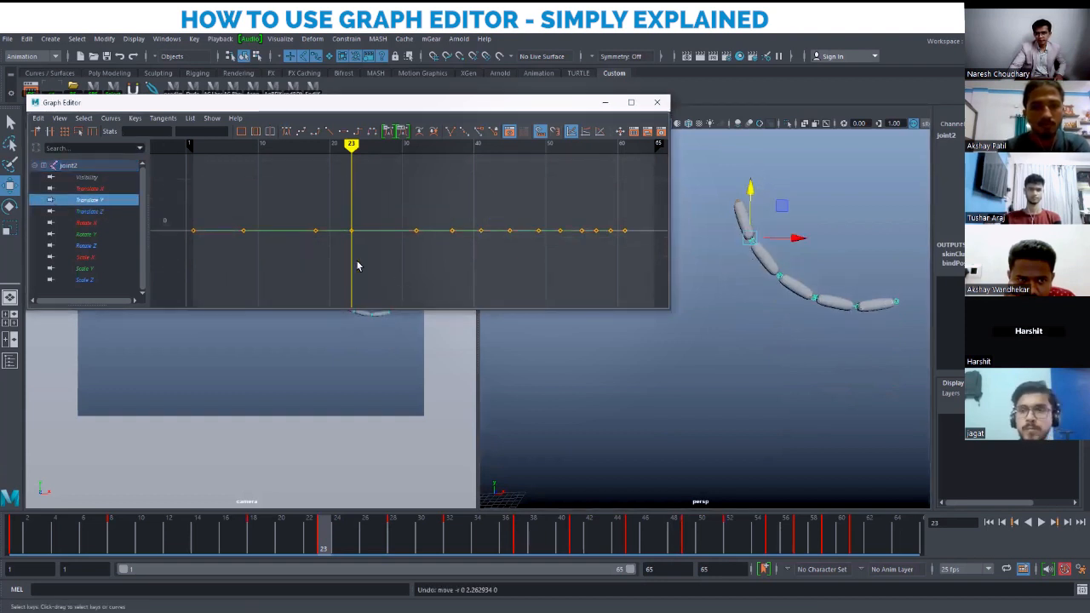
scroll(481, 260, down, 6)
scroll(445, 250, up, 4)
mouse_move(462, 251)
alt+middle_down()
mouse_move(445, 251)
mouse_move(467, 251)
alt+middle_up()
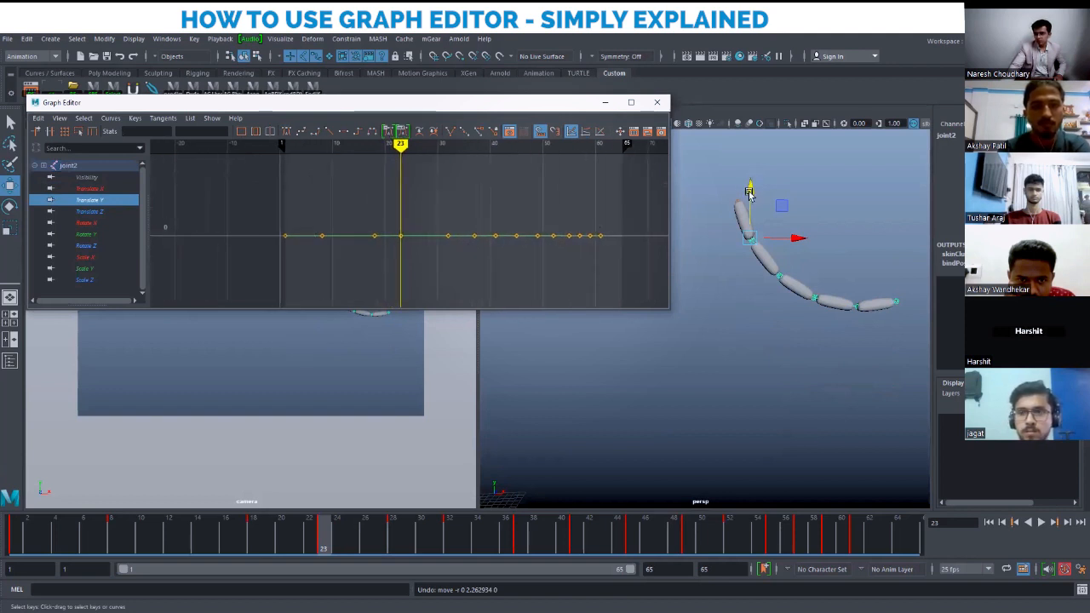
Move joint2 at frame 23 down to a Translate Y of about -5.5 and finally up to about 6.5.
drag(750, 188, 749, 301)
key(f)
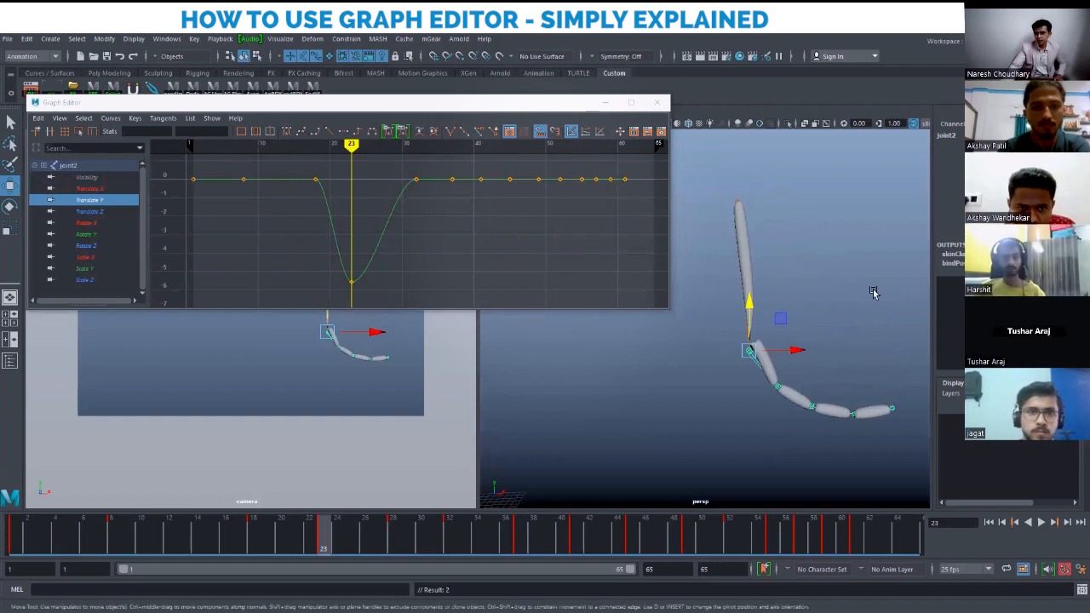
drag(750, 306, 749, 90)
key(f)
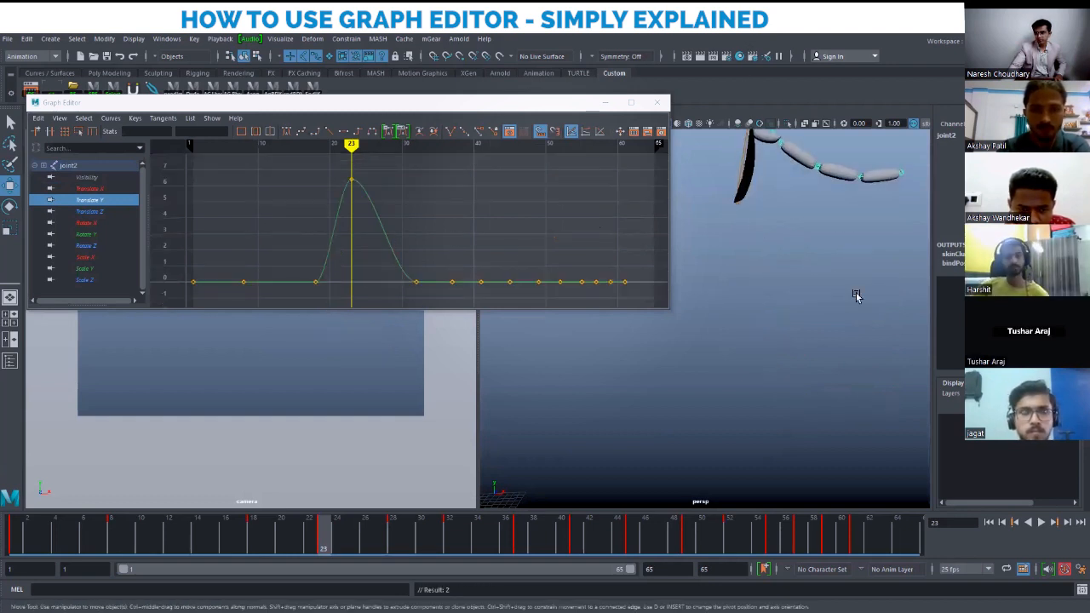
Undo the vertical moves of joint2 at frame 23 and isolate its Rotate X curve in the Graph Editor.
key(ctrl+z)
key(ctrl+z)
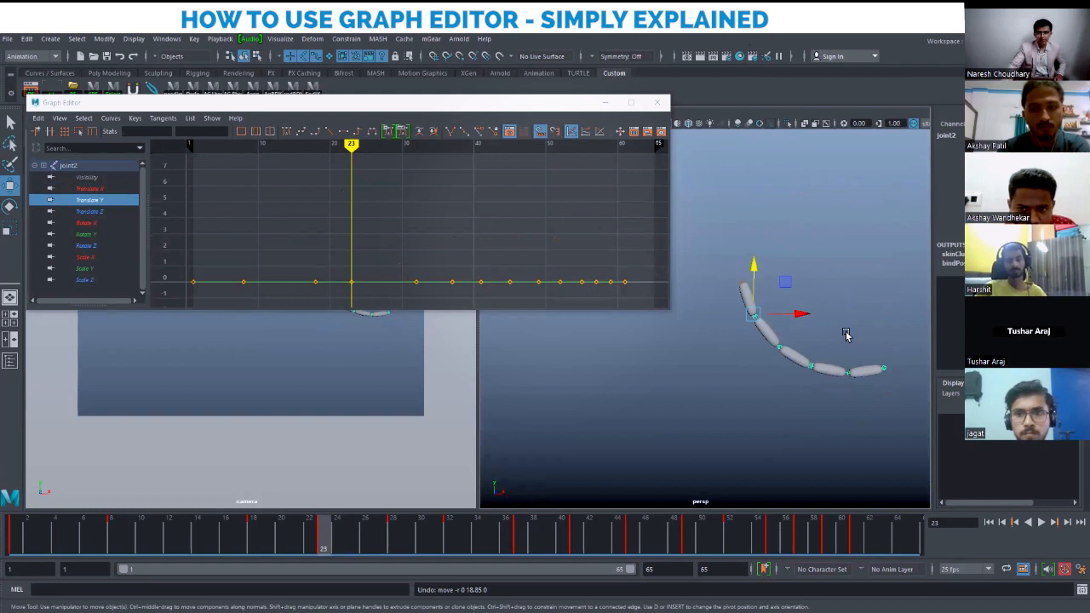
click(85, 225)
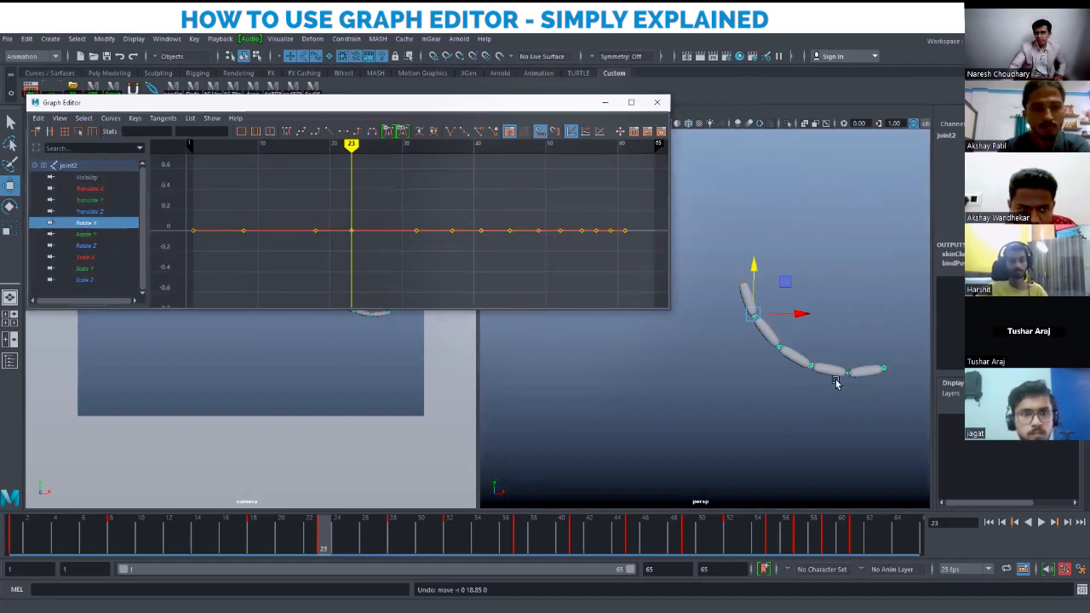
Try rotating joint2 about X to roughly 90 degrees at frame 23, view the reshaped Rotate X curve, and undo the rotation.
key(e)
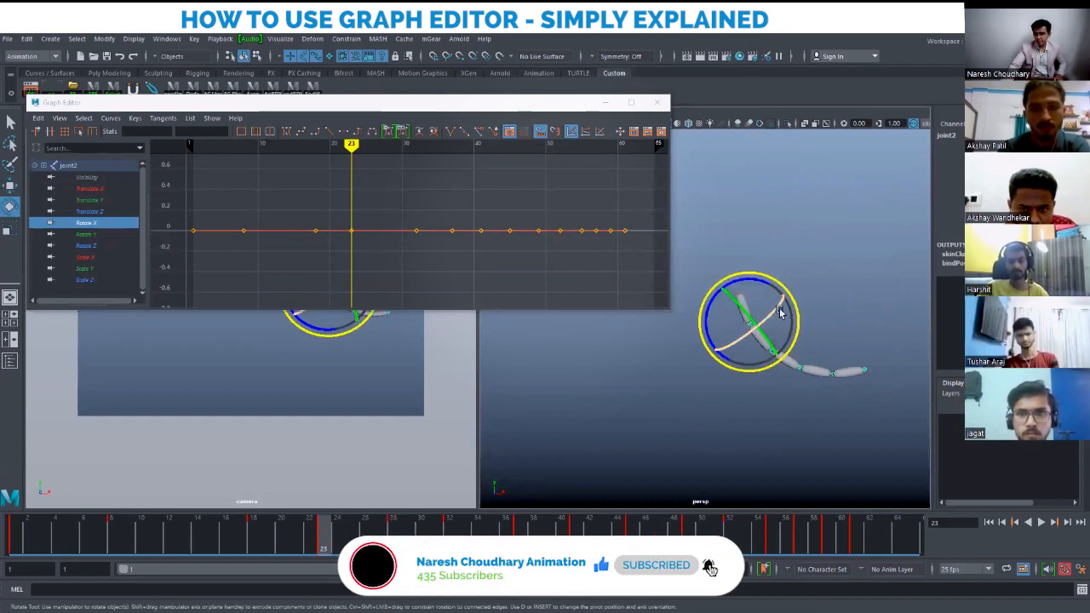
mouse_move(733, 345)
mouse_down()
mouse_move(747, 332)
mouse_move(730, 341)
mouse_up()
key(f)
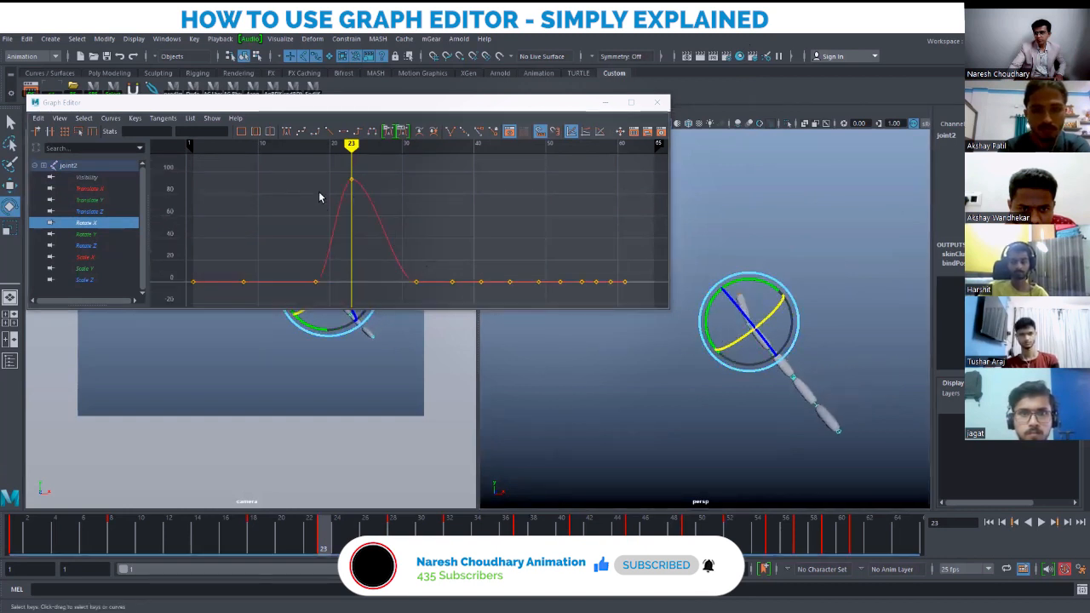
key(ctrl+z)
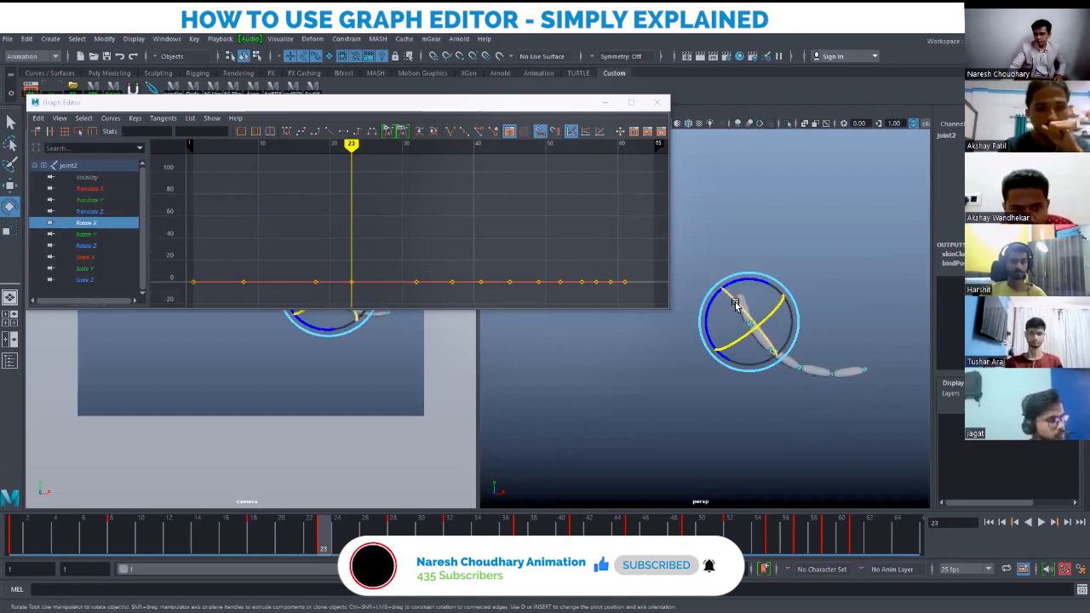
Try rotating joint2 about Y to about 61 degrees at frame 23, view its Rotate Y curve, and undo the rotation.
drag(744, 345, 757, 332)
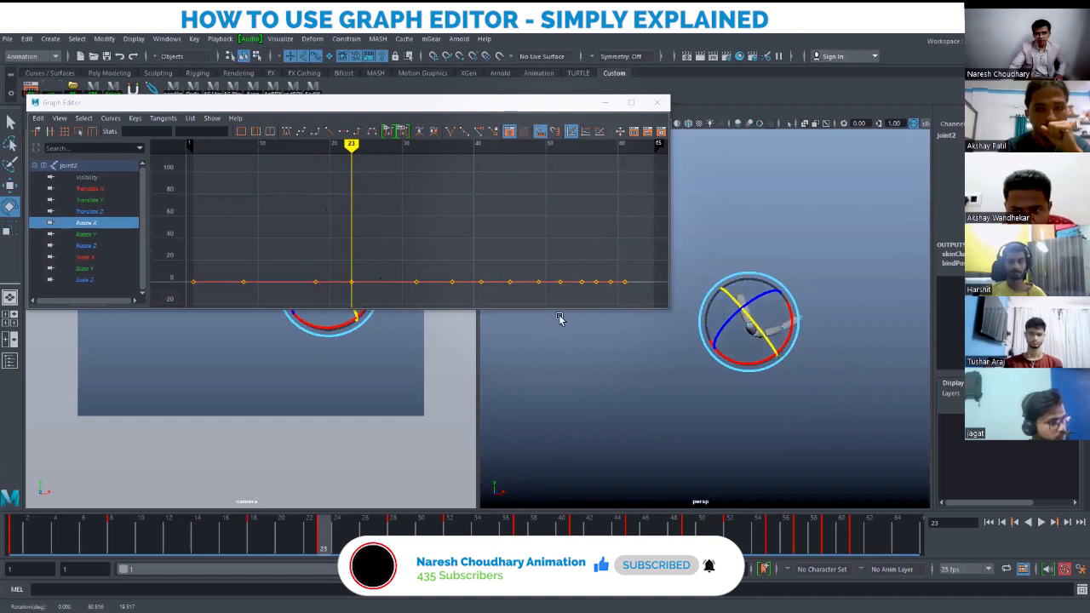
click(85, 233)
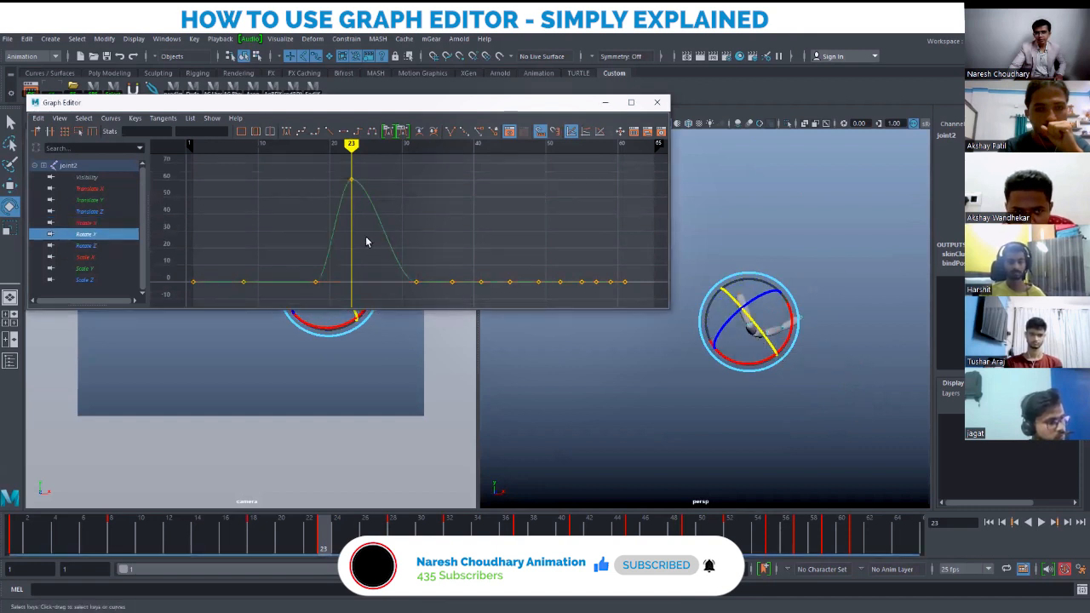
key(ctrl+z)
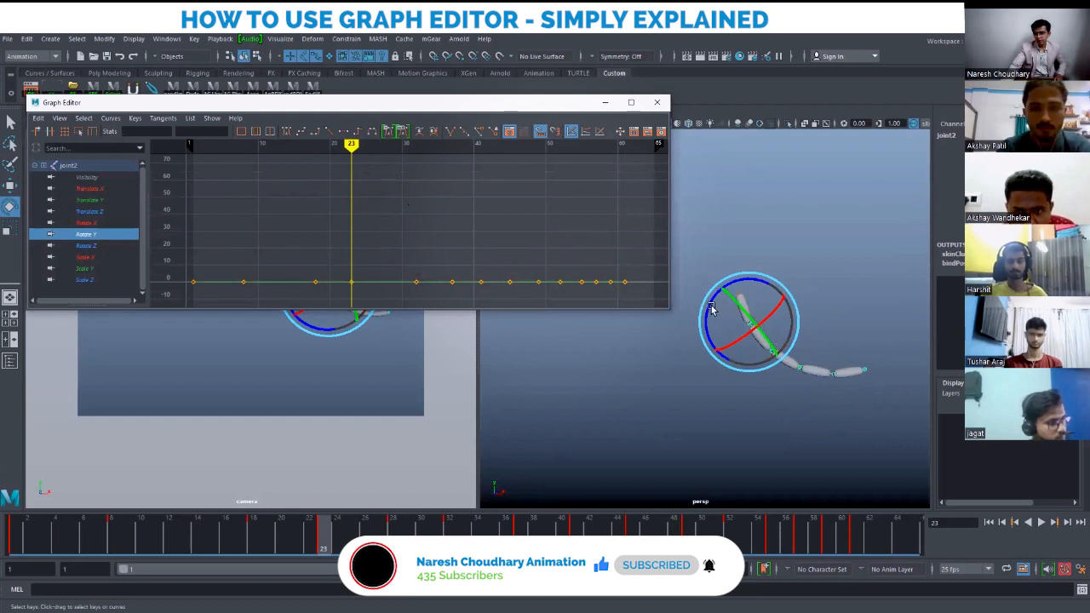
Isolate joint2's Rotate Z curve while trying a rotation of about 84 degrees about Z at frame 23, undoing the rotation.
drag(707, 312, 667, 360)
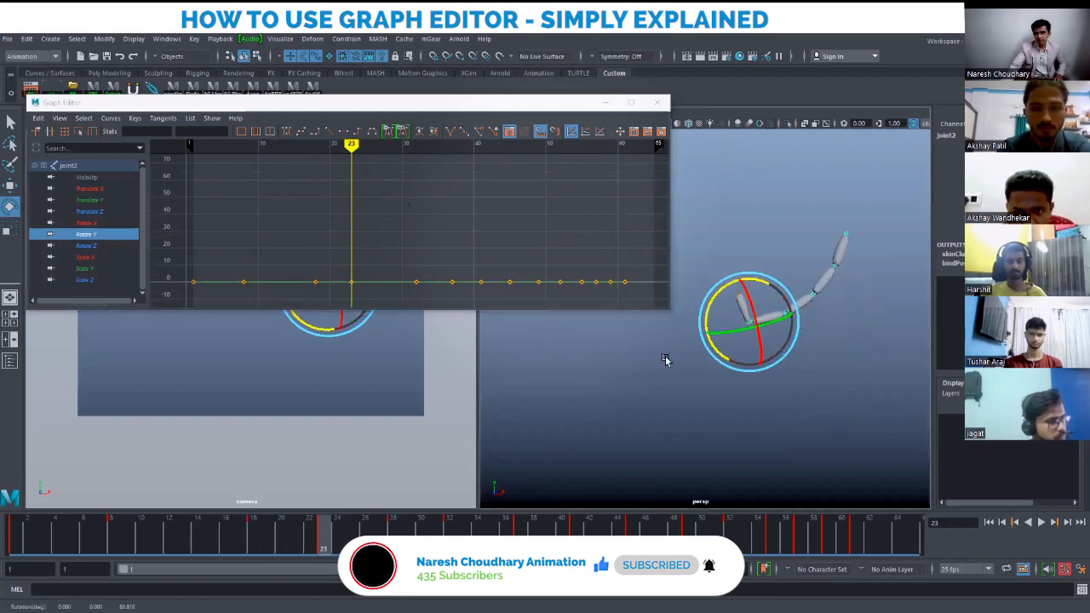
click(86, 246)
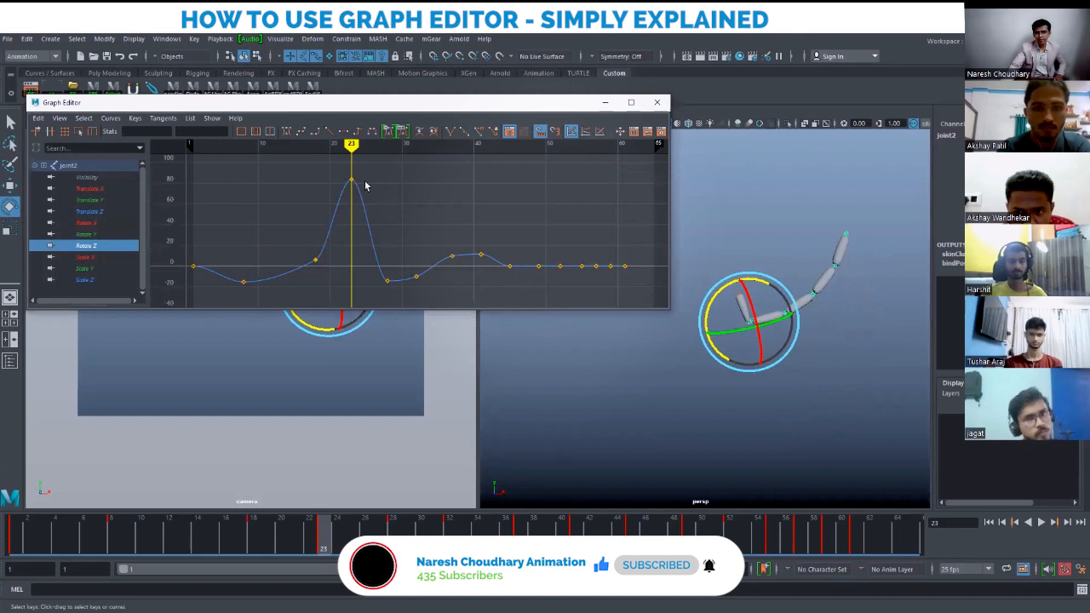
middle_drag(366, 186, 360, 250)
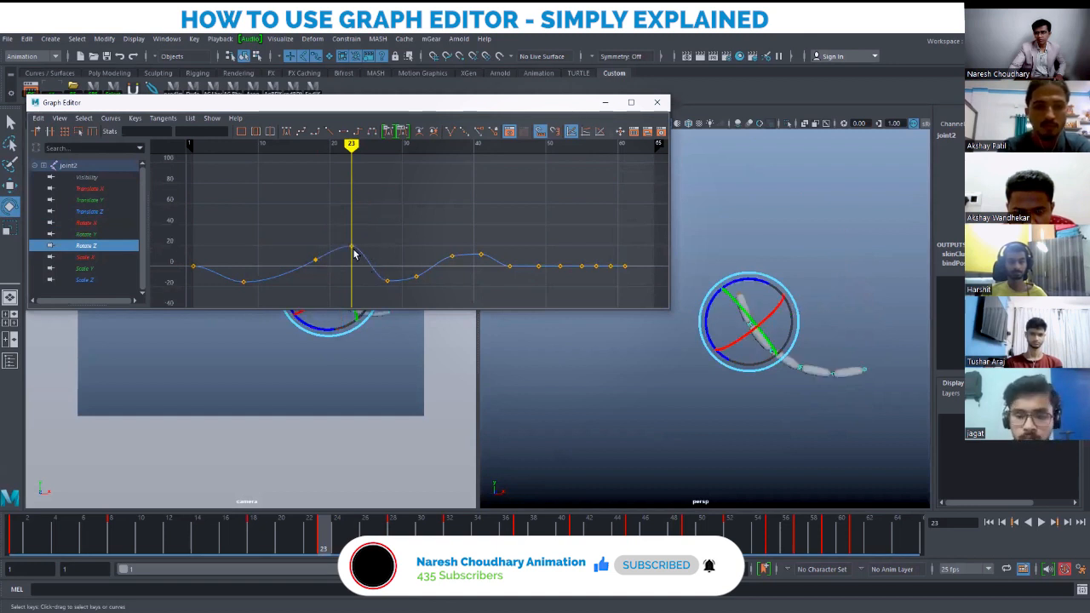
Try lowering the Rotate Z key at frame 23 in the Graph Editor, undo the edit, and deselect the key.
middle_drag(379, 239, 373, 335)
key(ctrl+z)
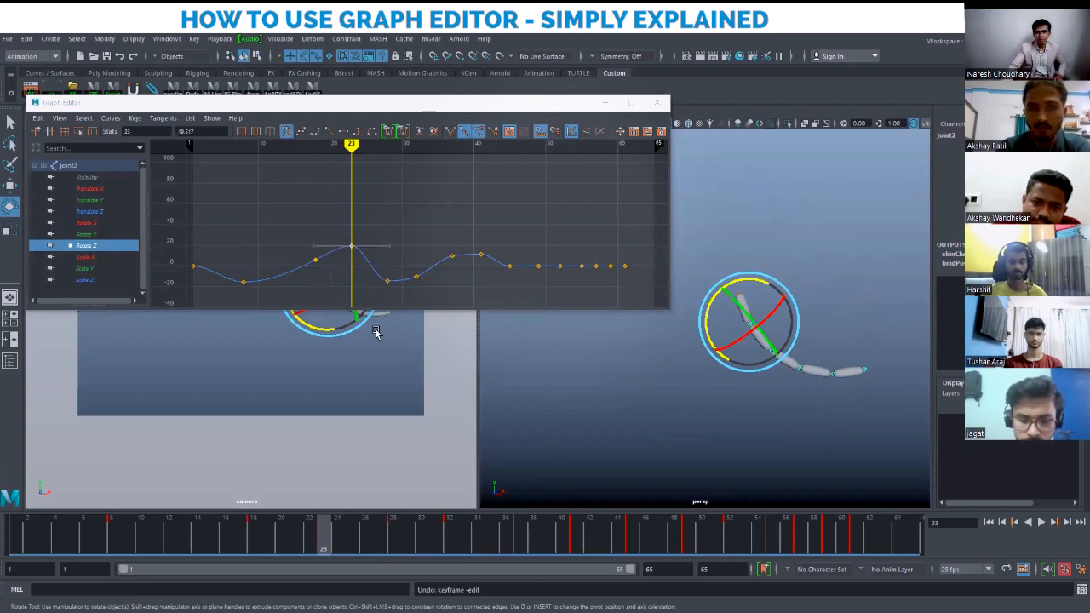
click(488, 179)
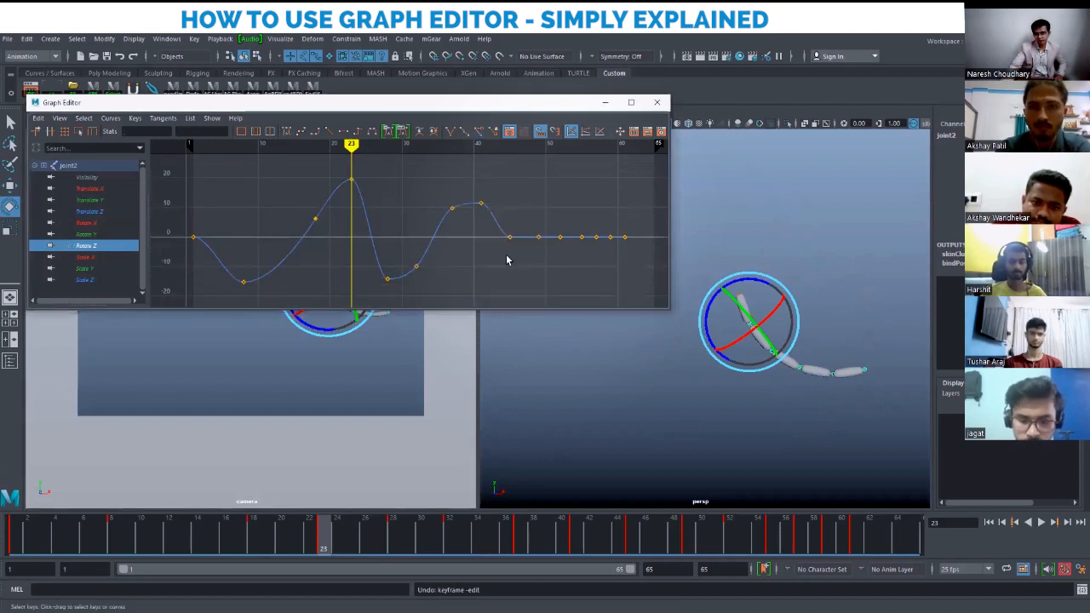
key(a)
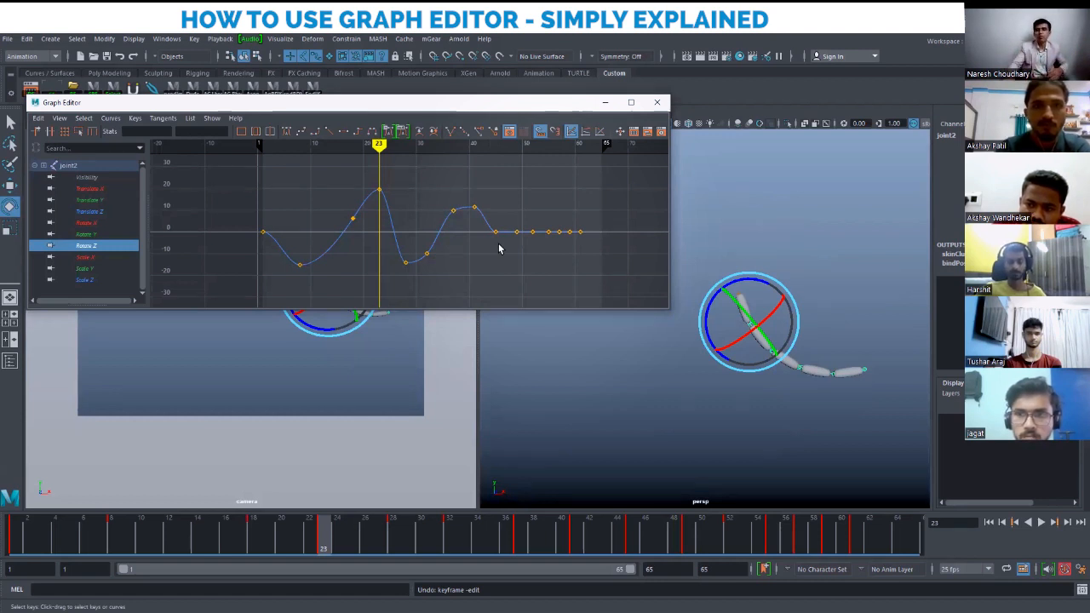
Try lengthening the non-weighted tangent handles of the Rotate Z key at frame 23, and deselect the key.
drag(351, 170, 406, 202)
key(w)
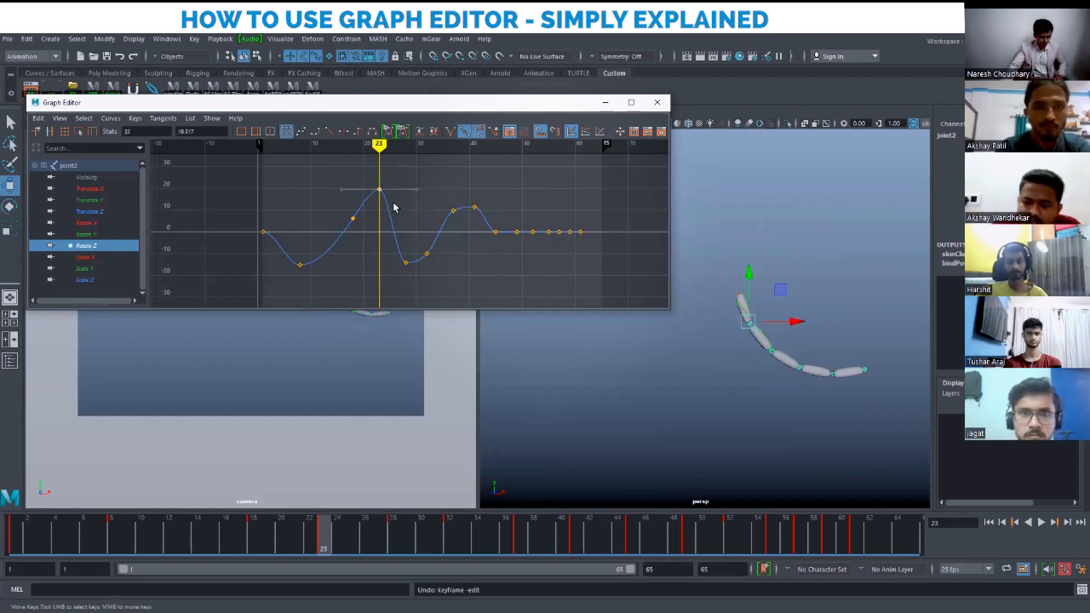
key(f)
scroll(477, 245, down, 5)
scroll(456, 235, up, 3)
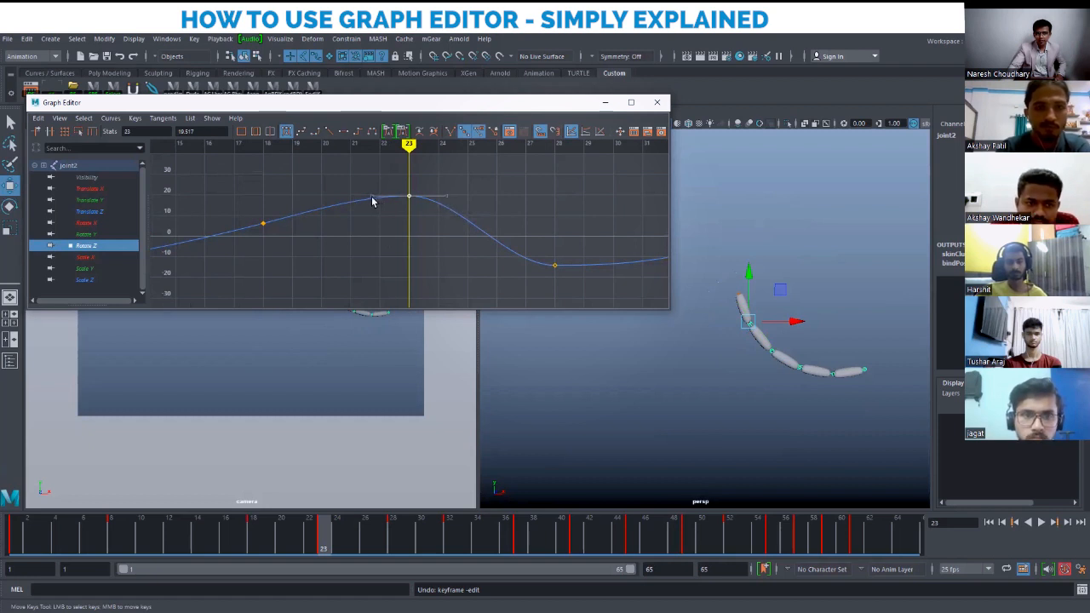
drag(447, 196, 620, 193)
click(499, 184)
drag(499, 181, 353, 219)
click(608, 195)
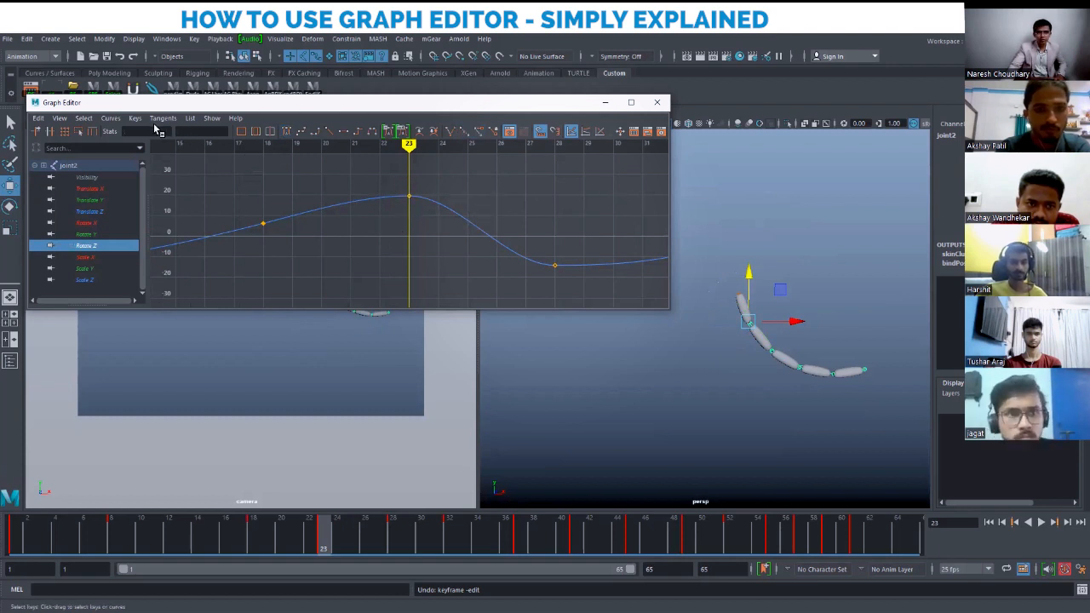
Convert the Rotate Z curve to weighted tangents and select its key at frame 23.
click(112, 120)
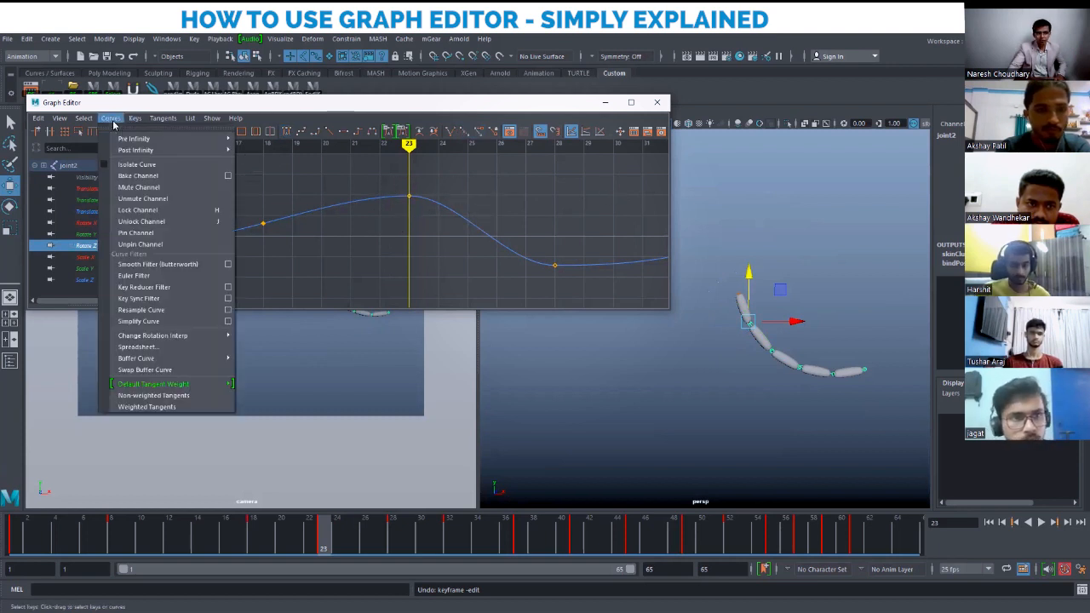
click(146, 407)
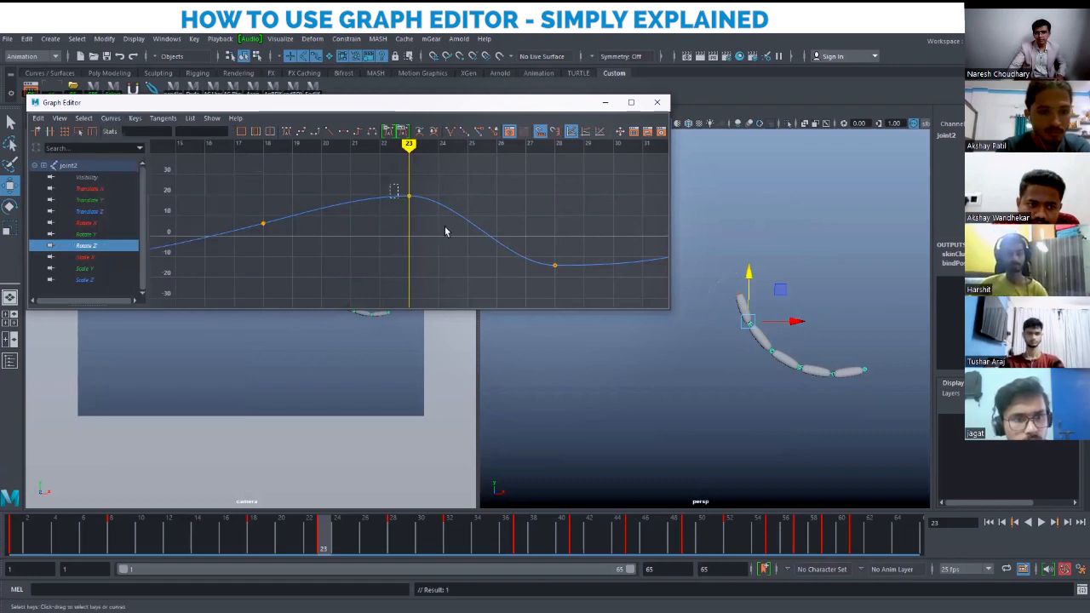
drag(393, 186, 450, 230)
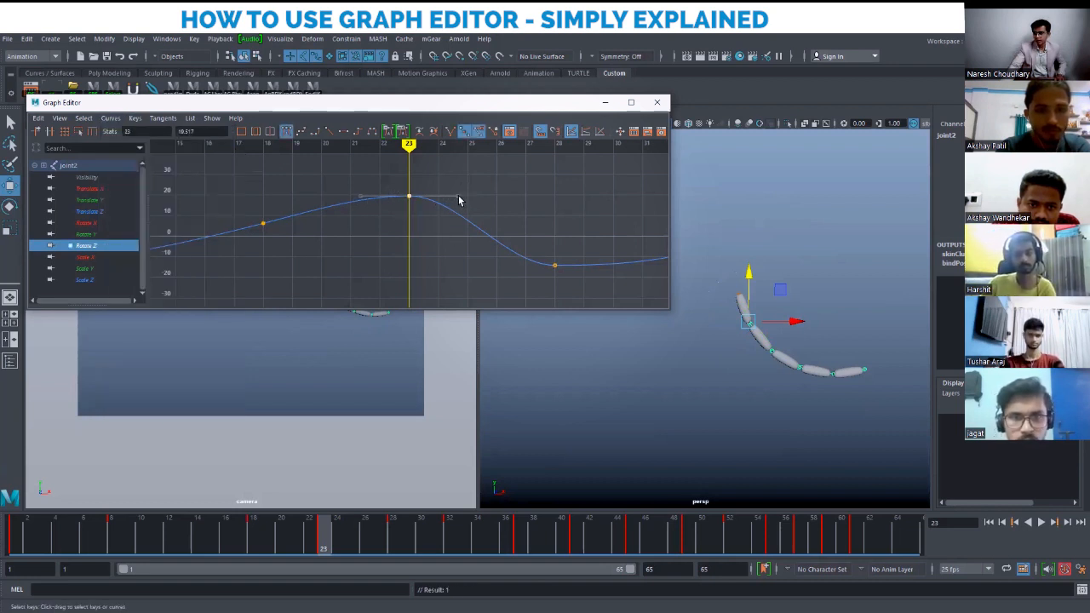
Try stretching the outgoing weighted tangent handle of the frame 23 key, undo the change, and deselect the key.
drag(457, 198, 492, 204)
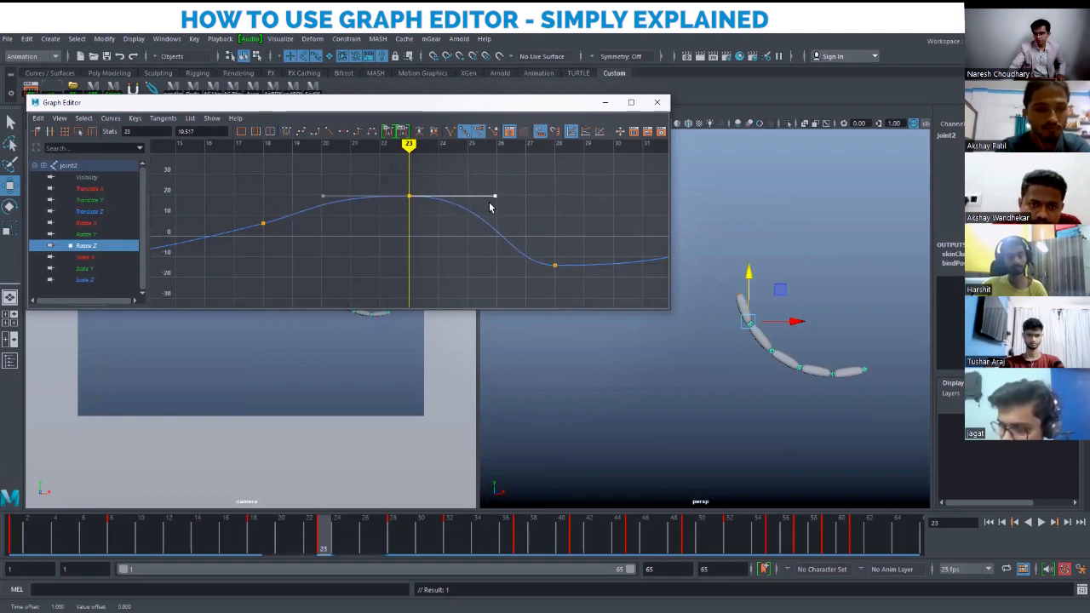
key(ctrl+z)
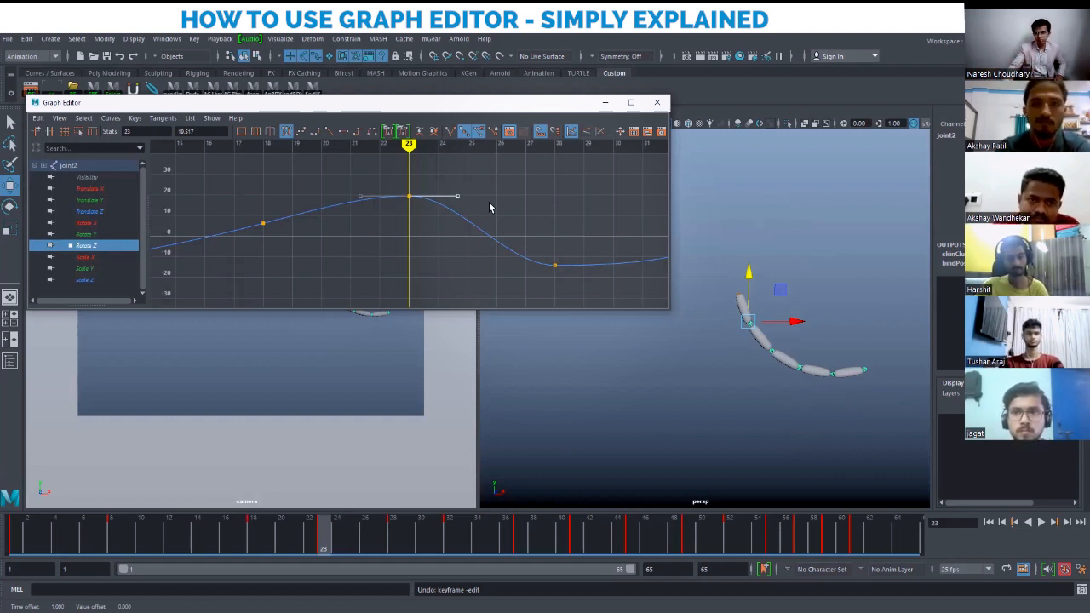
click(348, 238)
key(a)
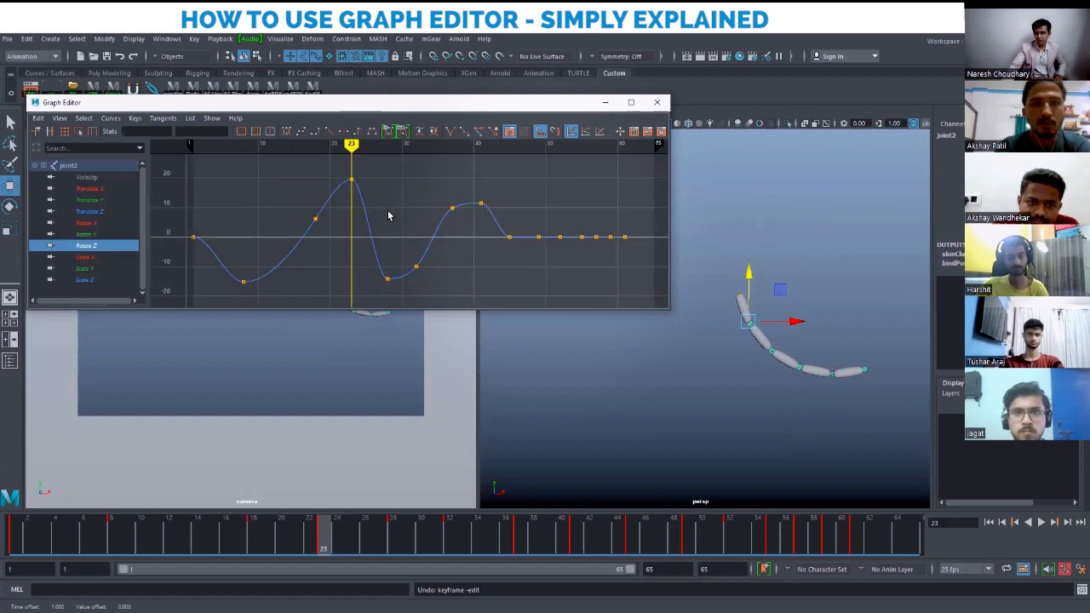
Reselect the Rotate Z key at frame 23, switch the curve back to non-weighted tangents, and clear the key selection.
drag(340, 170, 380, 200)
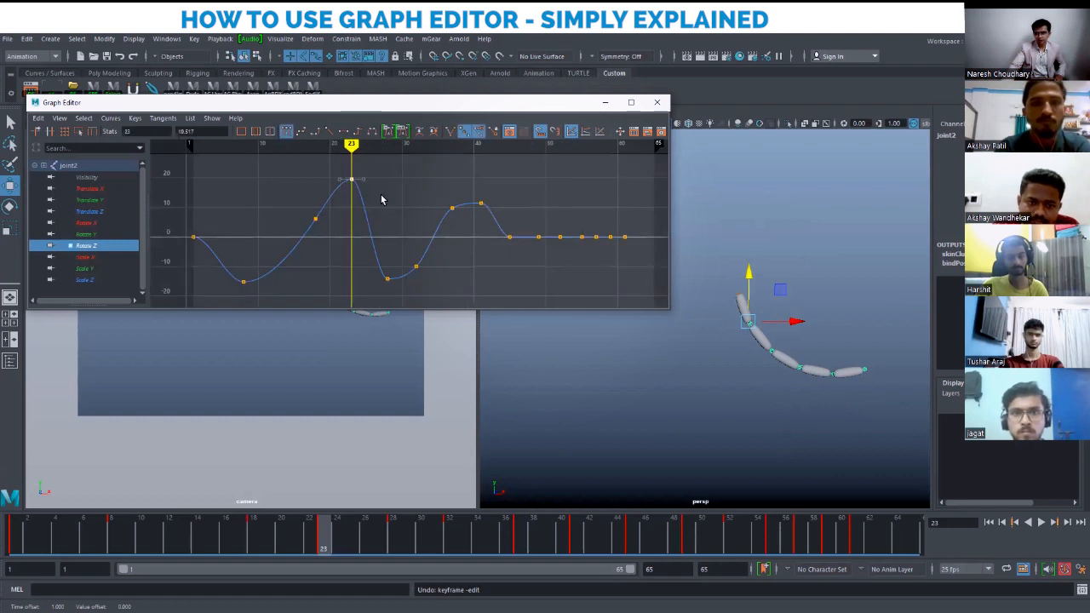
click(110, 117)
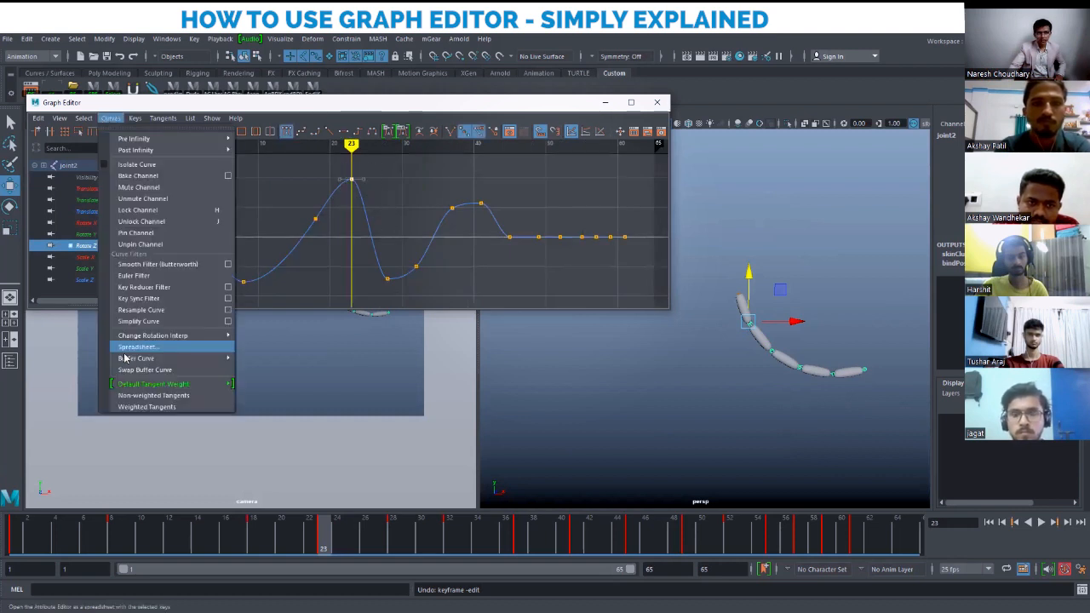
click(307, 282)
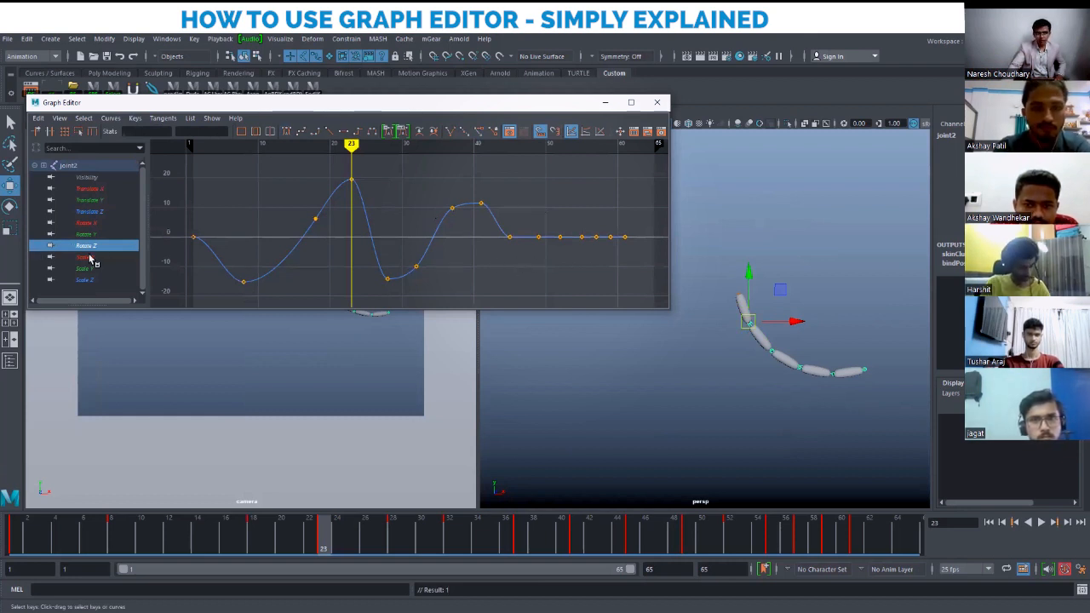
View joint2's Scale X, Y and Z curves together, and reselect joint2 to show all its curves.
drag(89, 258, 93, 294)
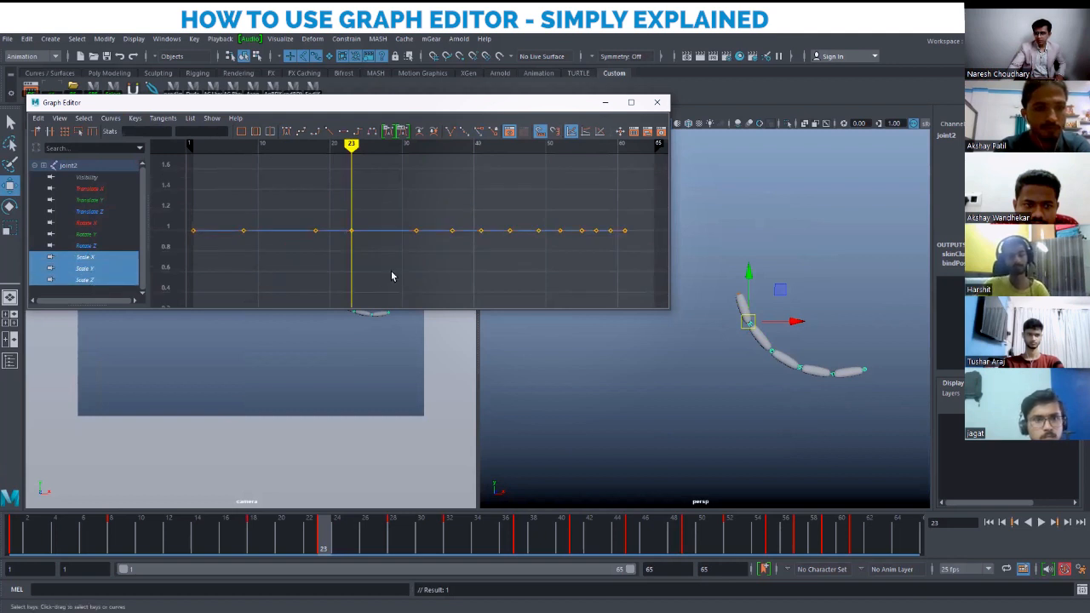
click(757, 395)
click(748, 324)
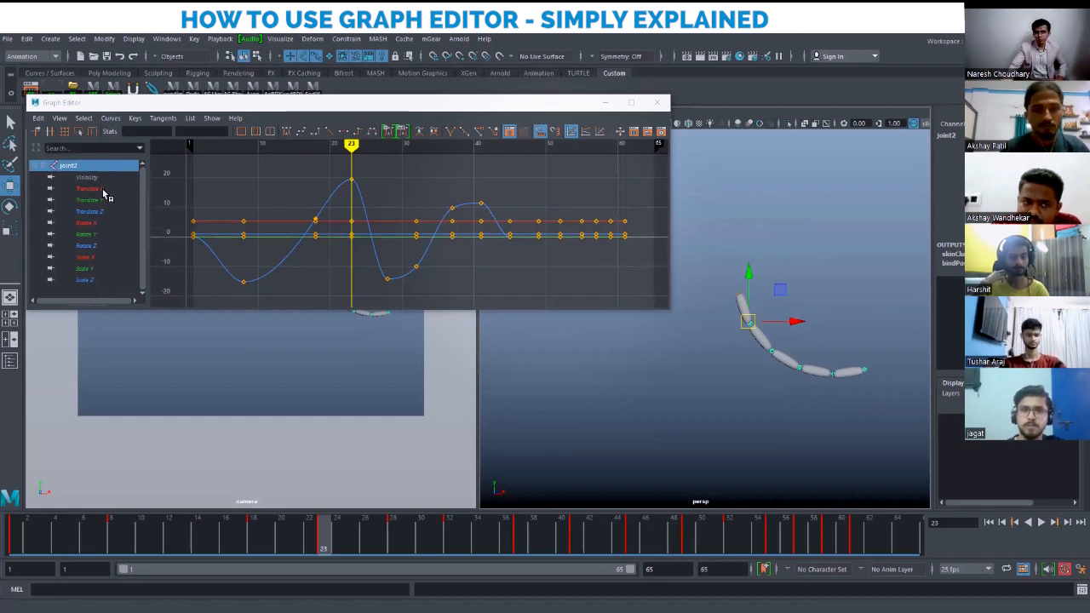
Examine joint2's translate and rotate curves, first all together and then channel by channel from Translate X to Rotate Y.
drag(104, 189, 94, 247)
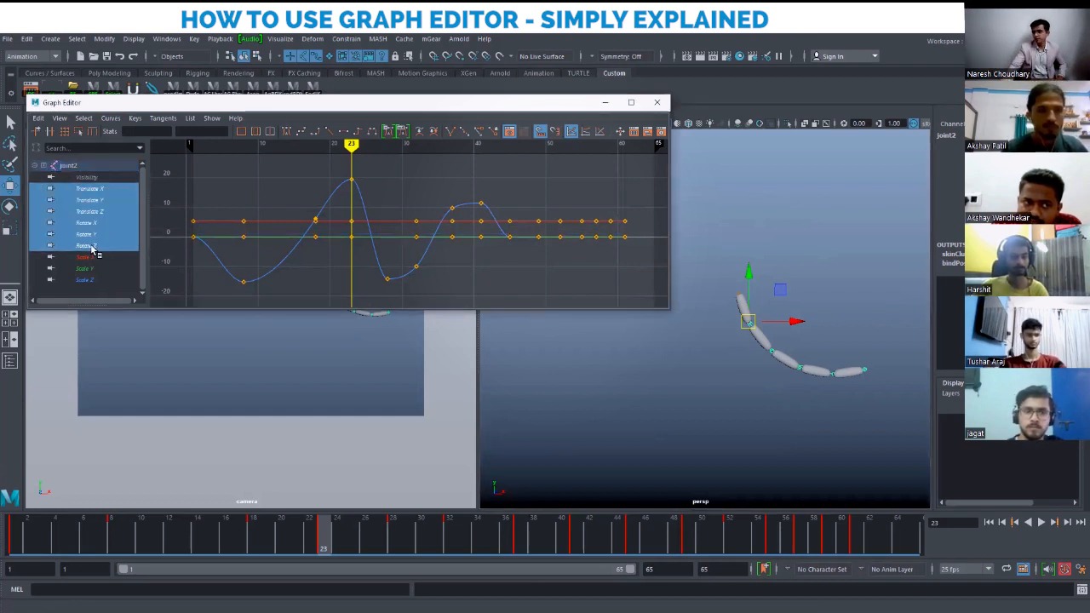
click(112, 201)
click(100, 190)
click(97, 199)
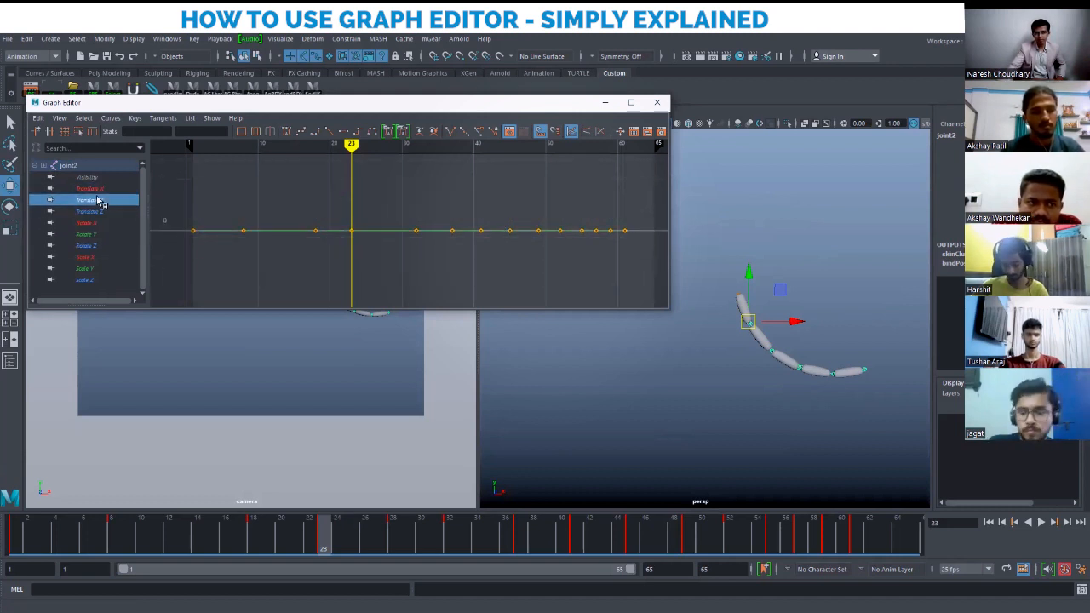
click(100, 211)
click(91, 223)
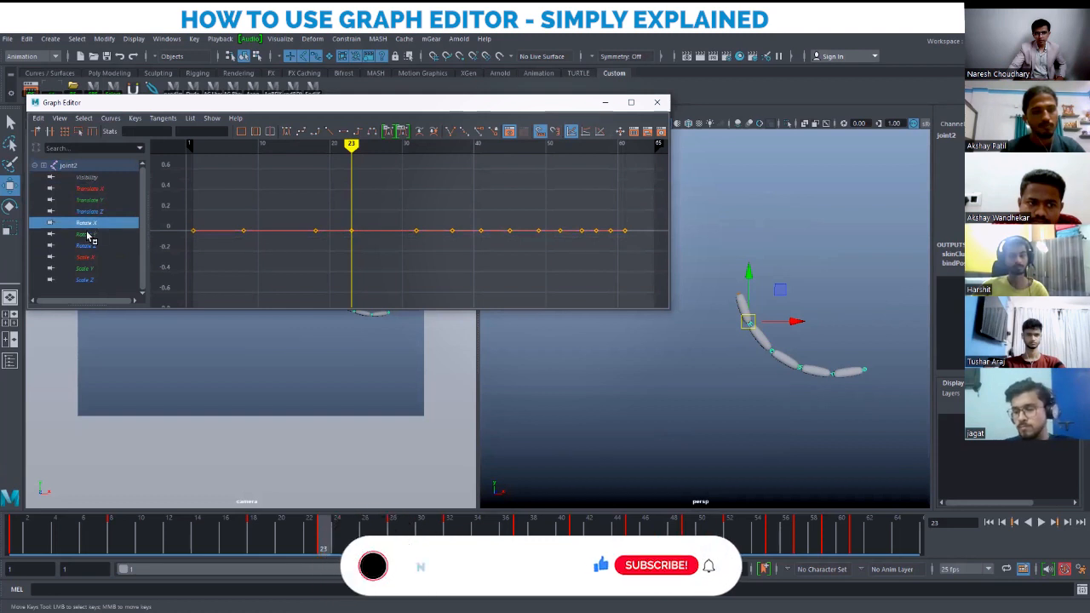
click(88, 234)
Isolate the Rotate Z curve and raise its key at frame 18 to a value of about 18.7.
click(88, 245)
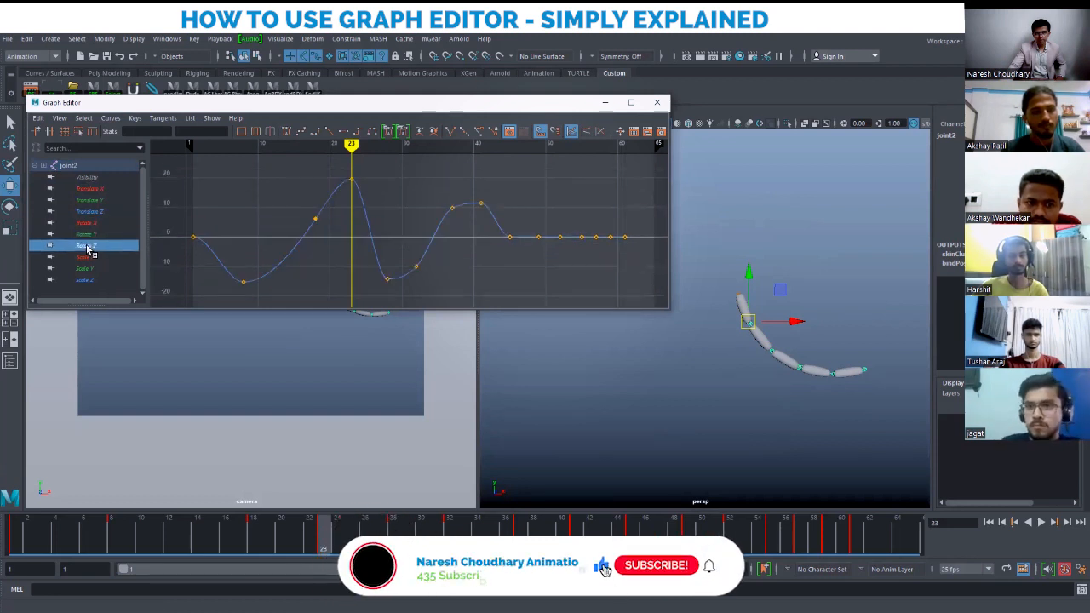
click(315, 215)
key(f)
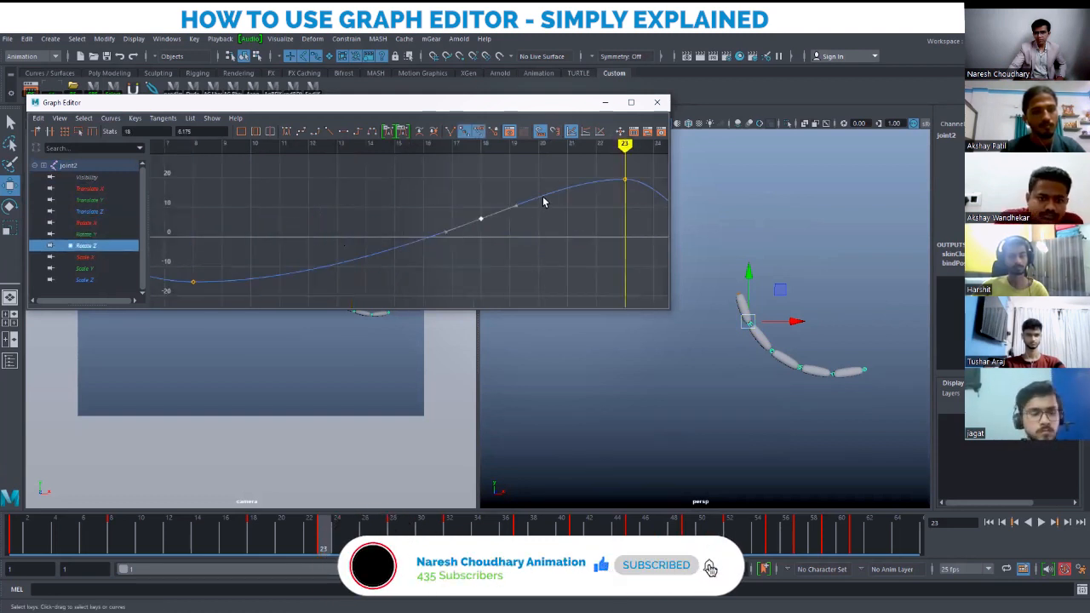
click(430, 183)
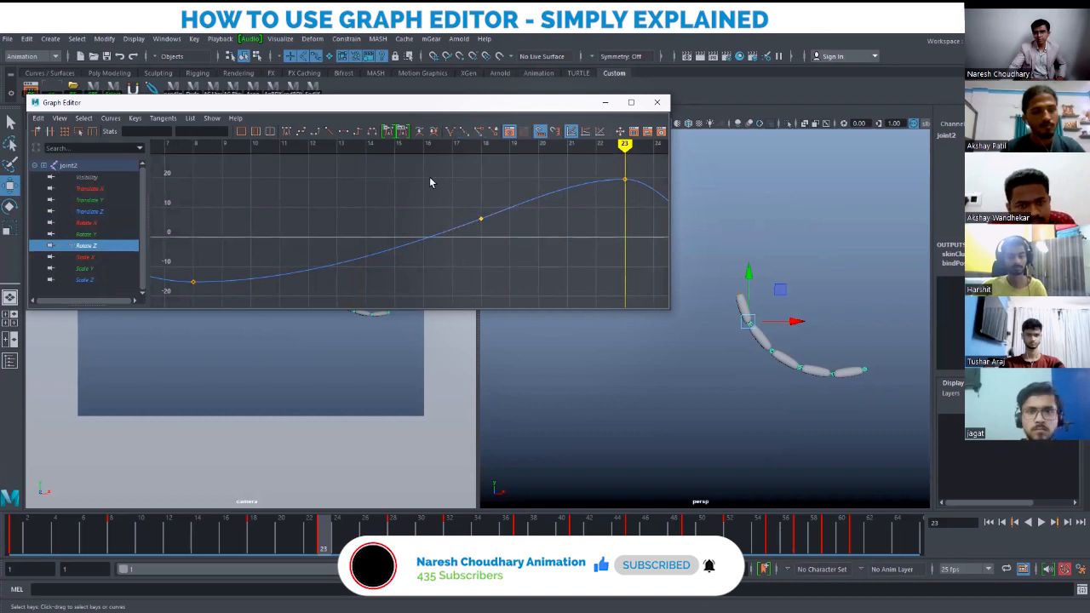
drag(430, 183, 502, 250)
shift+middle_drag(502, 250, 366, 233)
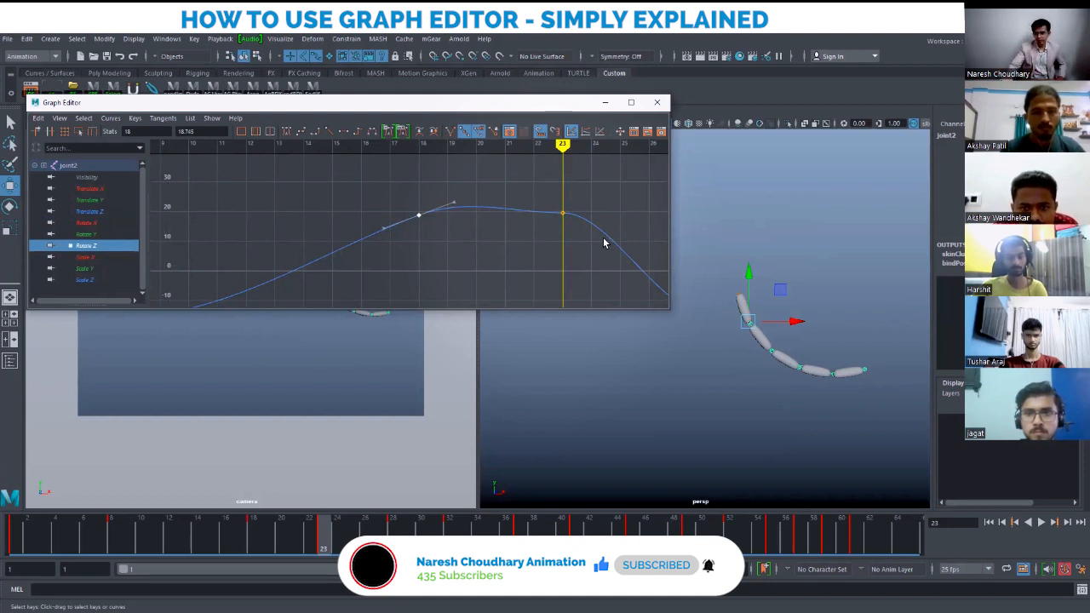
Undo the last value change of the Rotate Z key at frame 18 and clear the key selection.
key(ctrl+z)
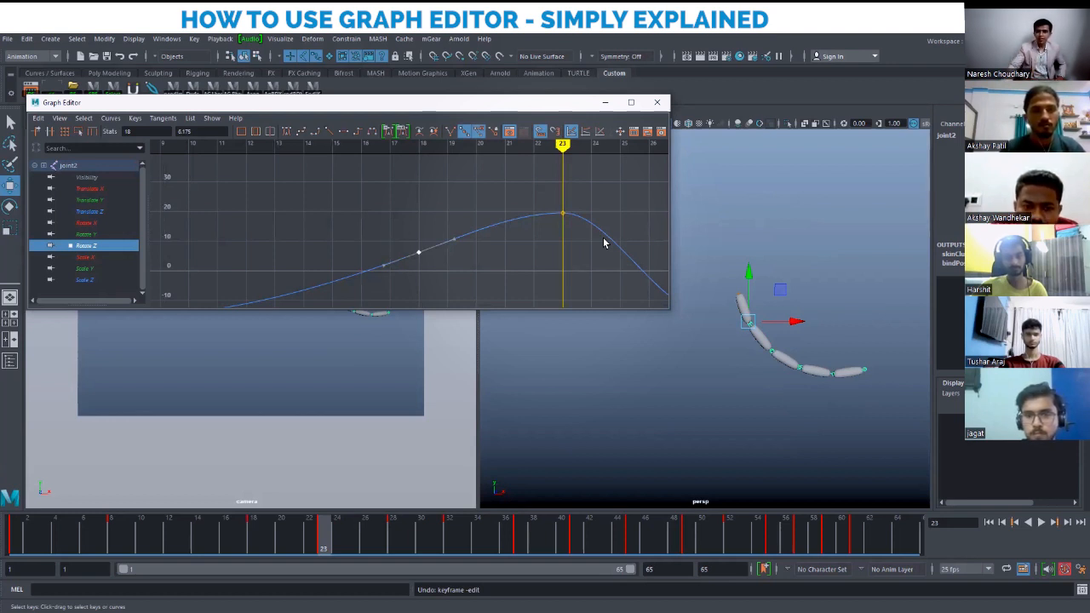
click(512, 239)
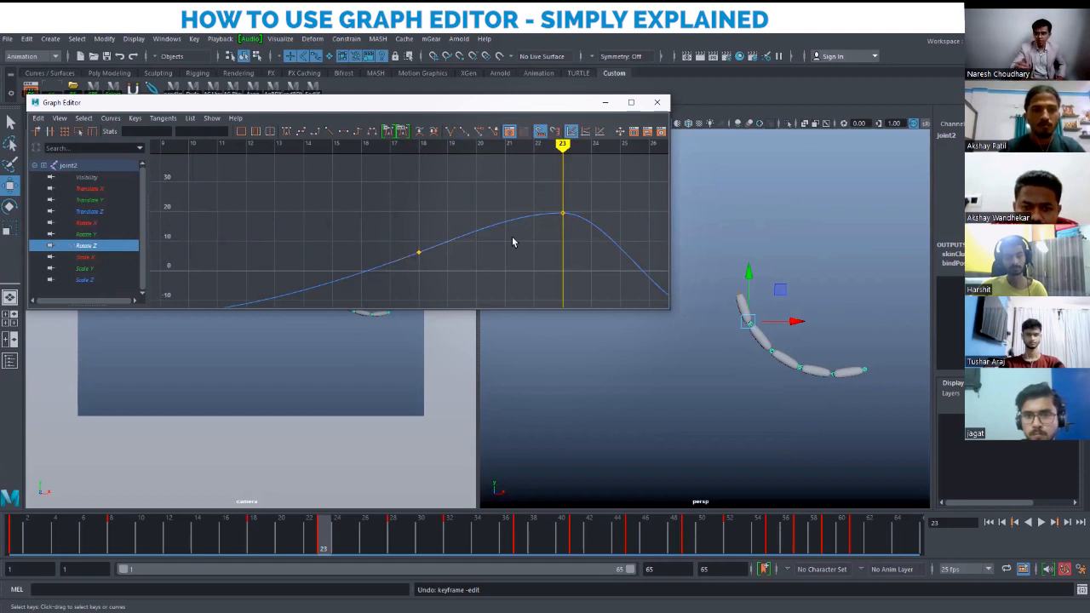
click(512, 242)
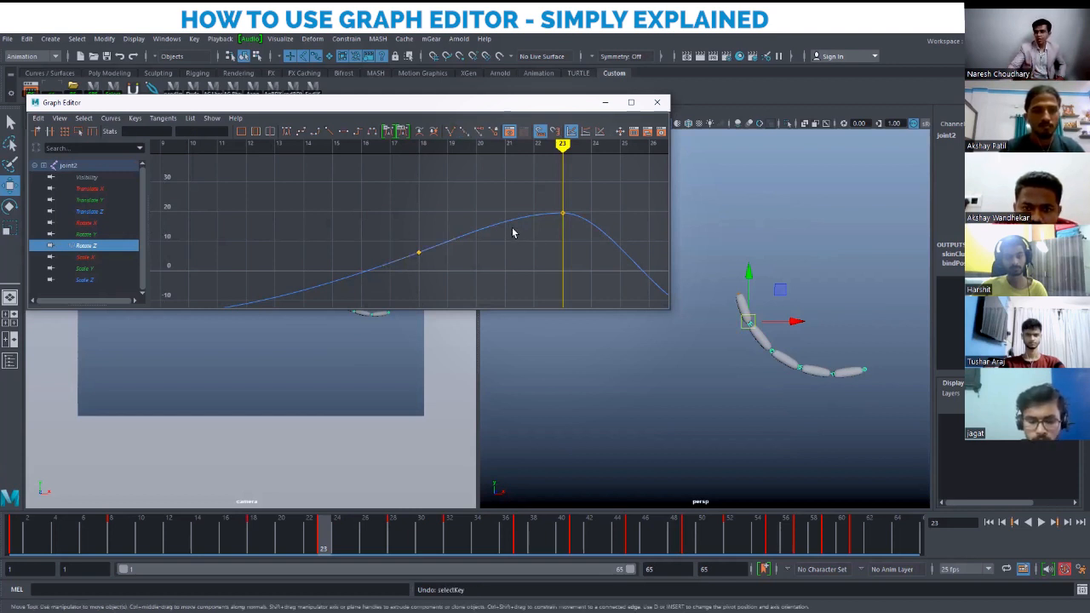
Lower the Rotate Z key at frame 32 to a value of about -15.3 and move the current time to frame 32.
drag(534, 191, 586, 230)
key(f)
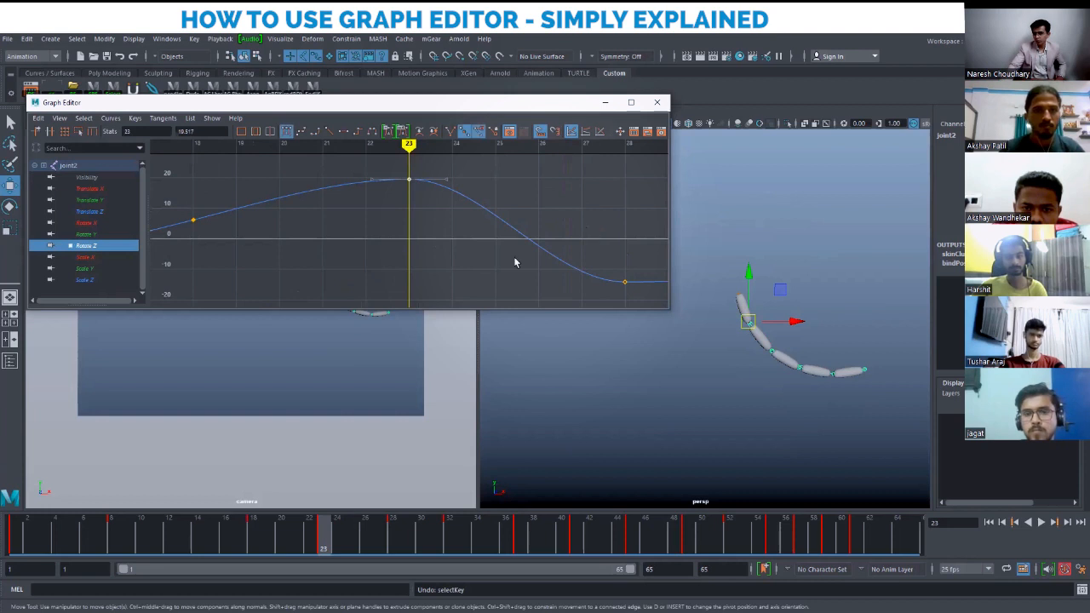
alt+right_drag(514, 262, 463, 270)
click(451, 262)
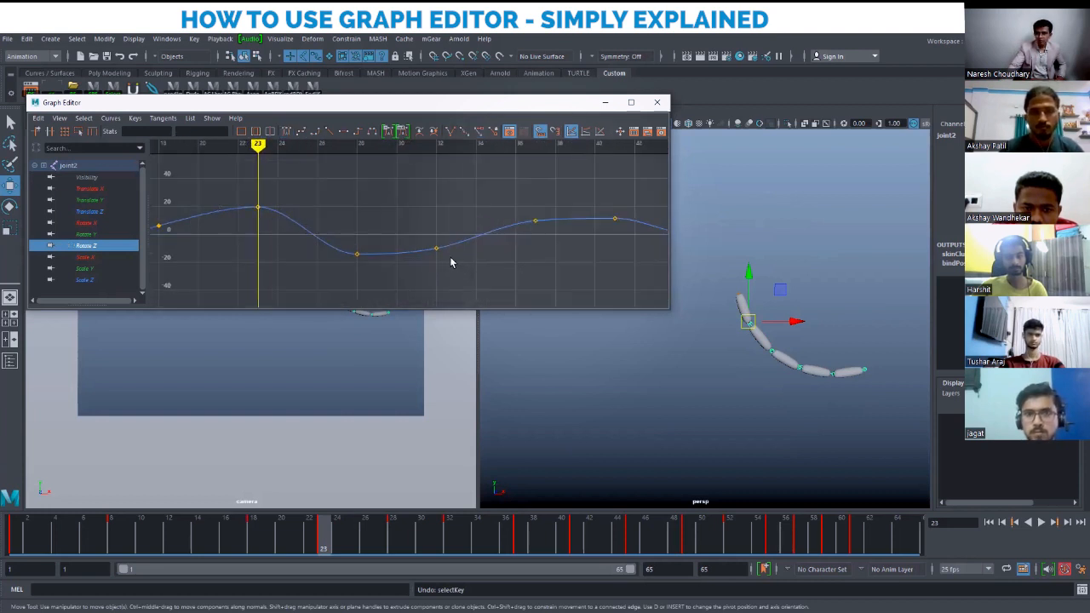
click(436, 249)
middle_drag(452, 252, 452, 263)
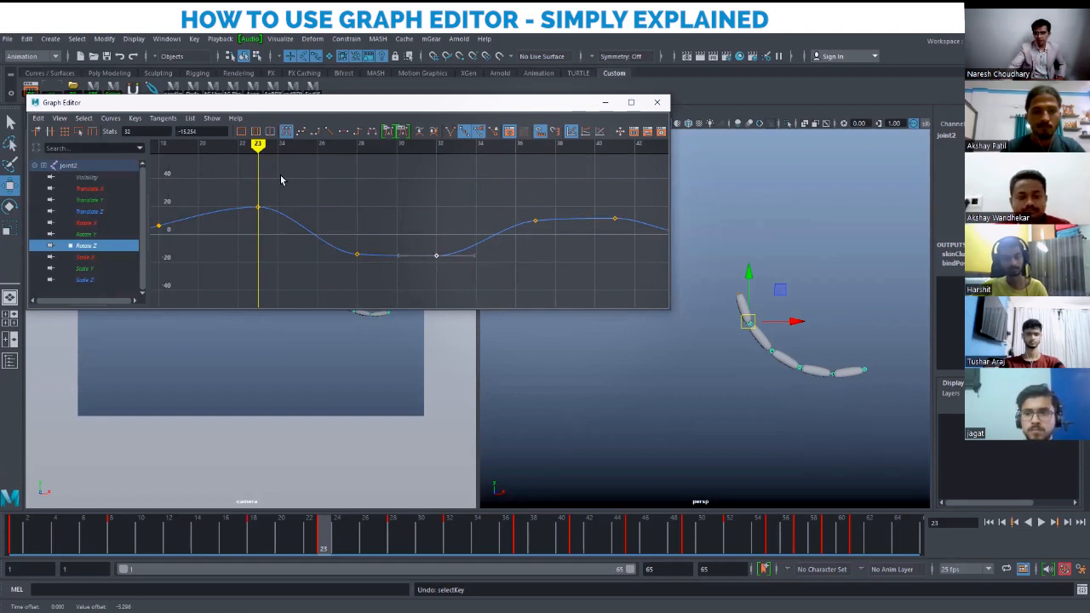
drag(266, 148, 434, 153)
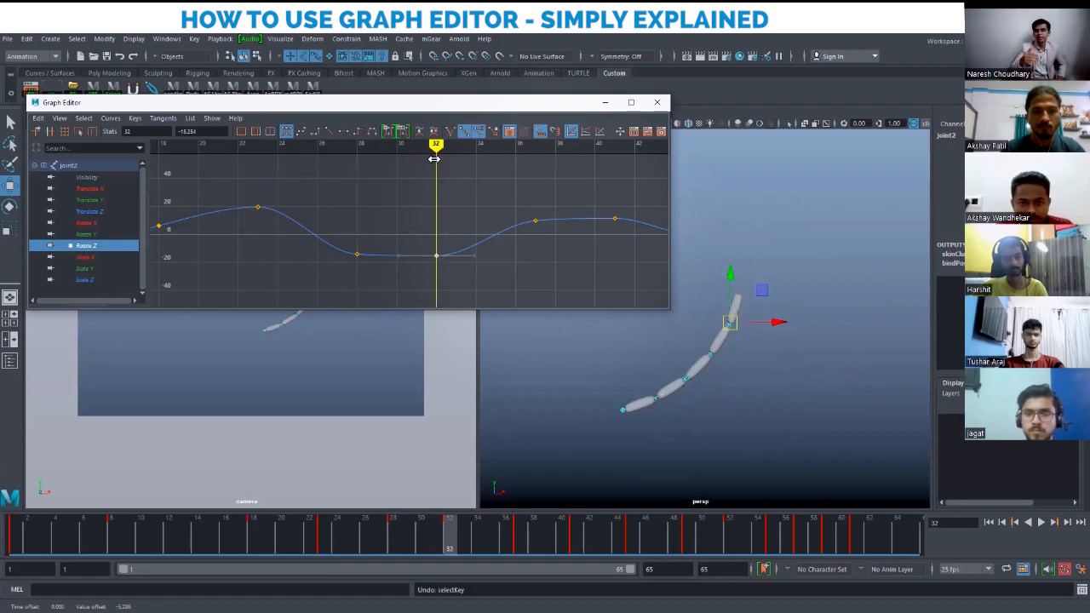
Undo the current-time change and the lowering of the Rotate Z key at frame 32.
key(ctrl+z)
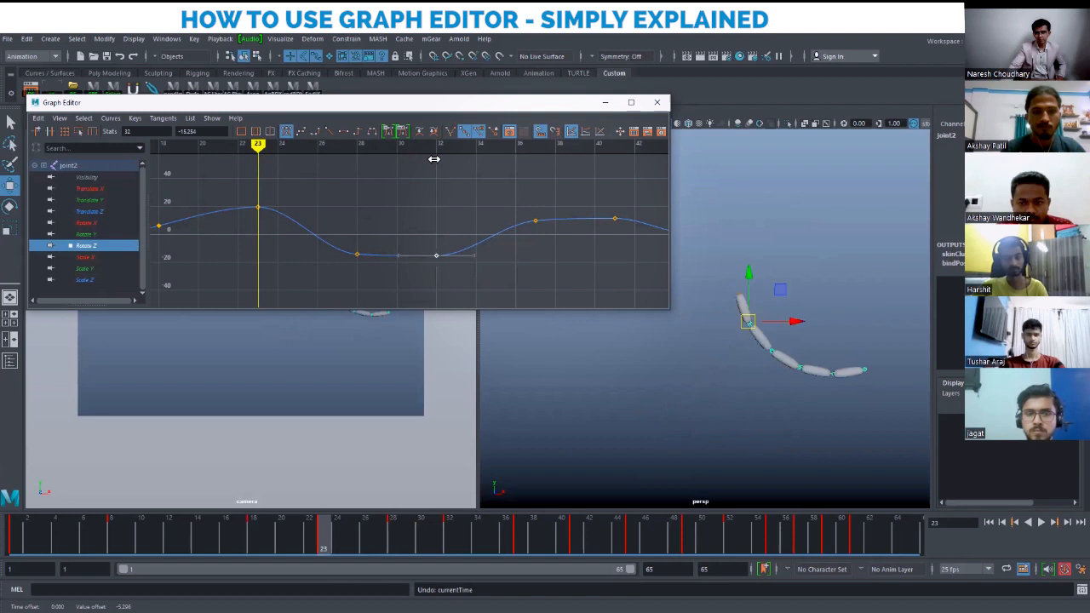
key(ctrl+z)
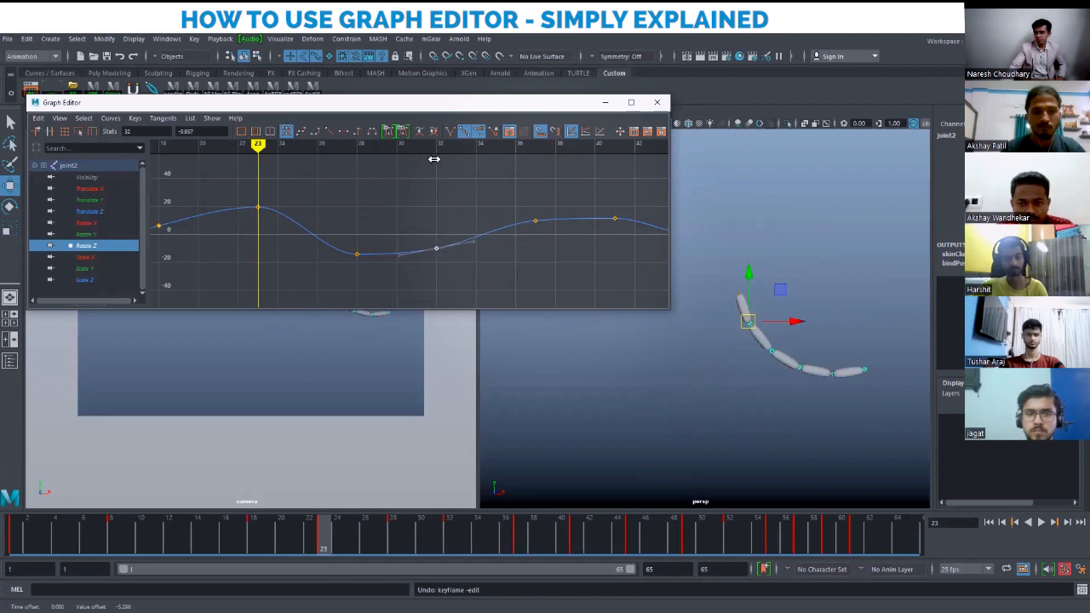
Examine the Rotate Z keys at frames 37 and 41 up close, clear the key selection, and frame the whole curve.
drag(499, 202, 563, 252)
key(f)
scroll(570, 254, down, 4)
alt+middle_drag(554, 245, 536, 248)
drag(467, 189, 499, 233)
key(f)
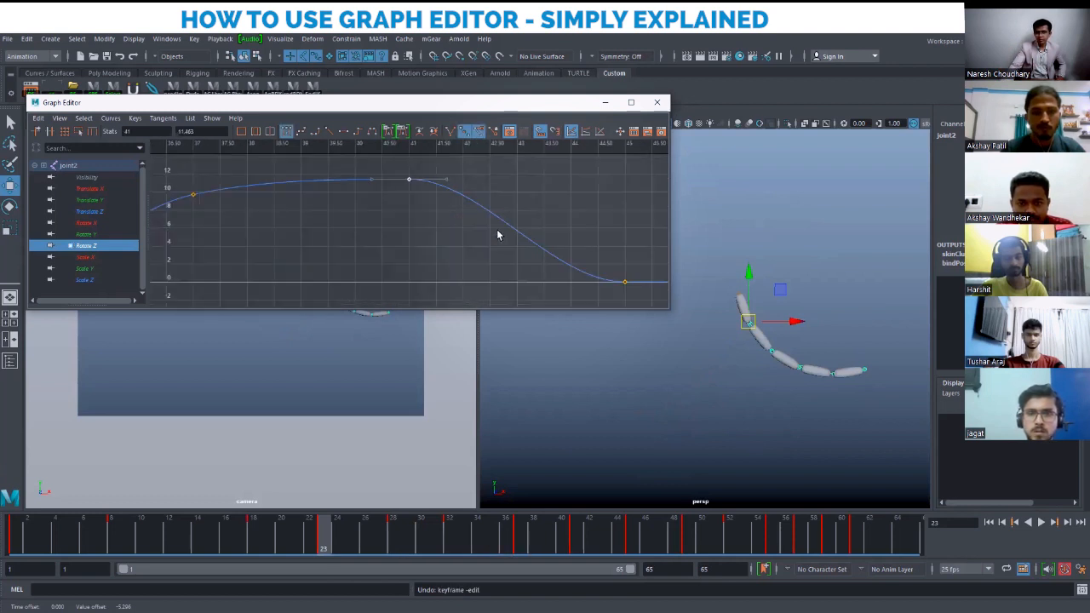
key(a)
drag(437, 179, 490, 244)
key(f)
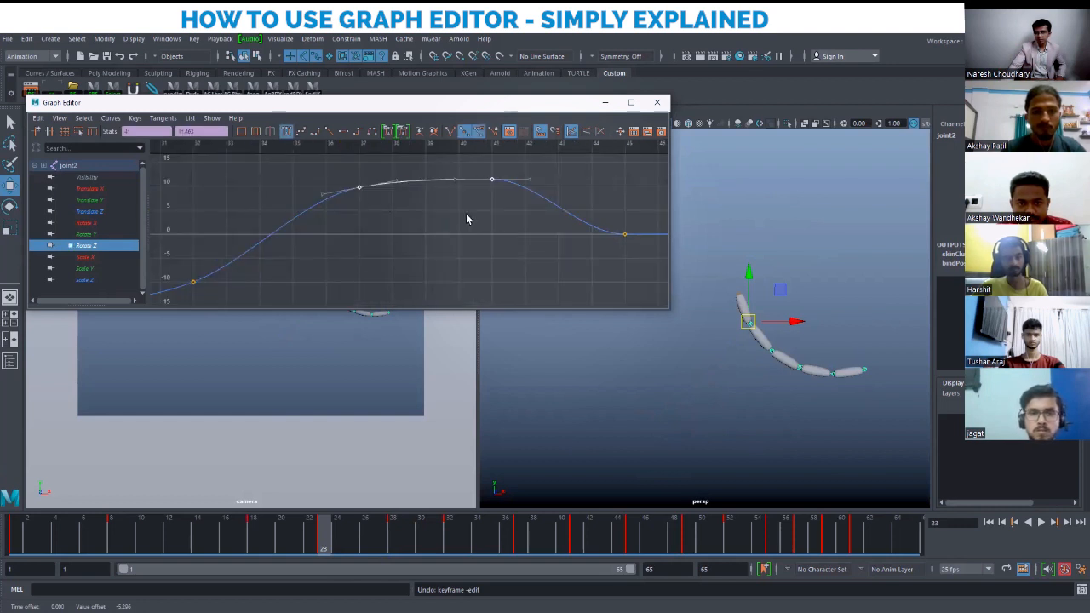
drag(339, 164, 476, 219)
click(499, 225)
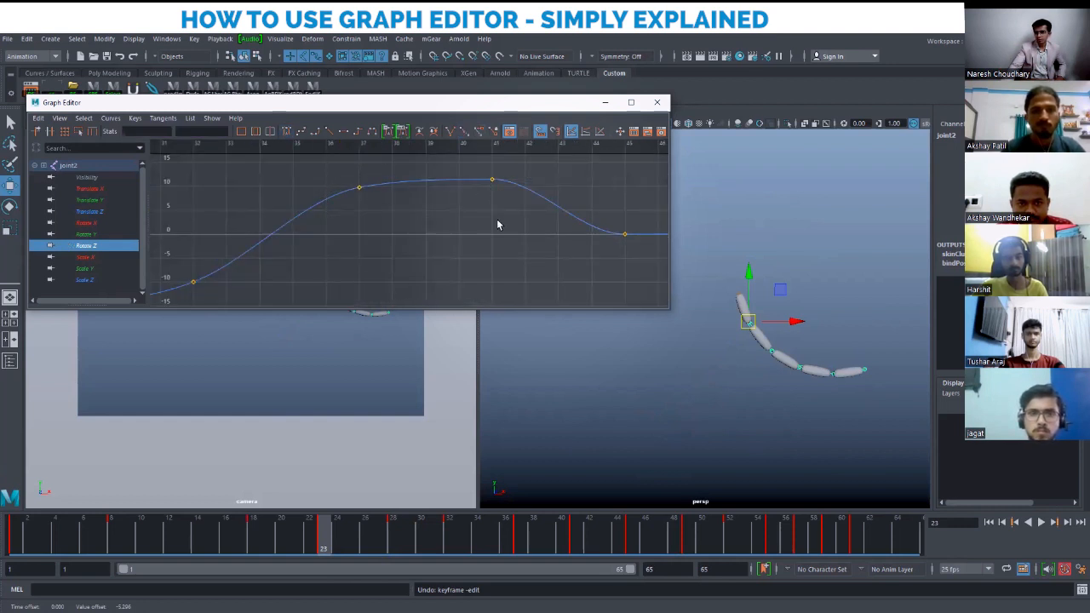
key(a)
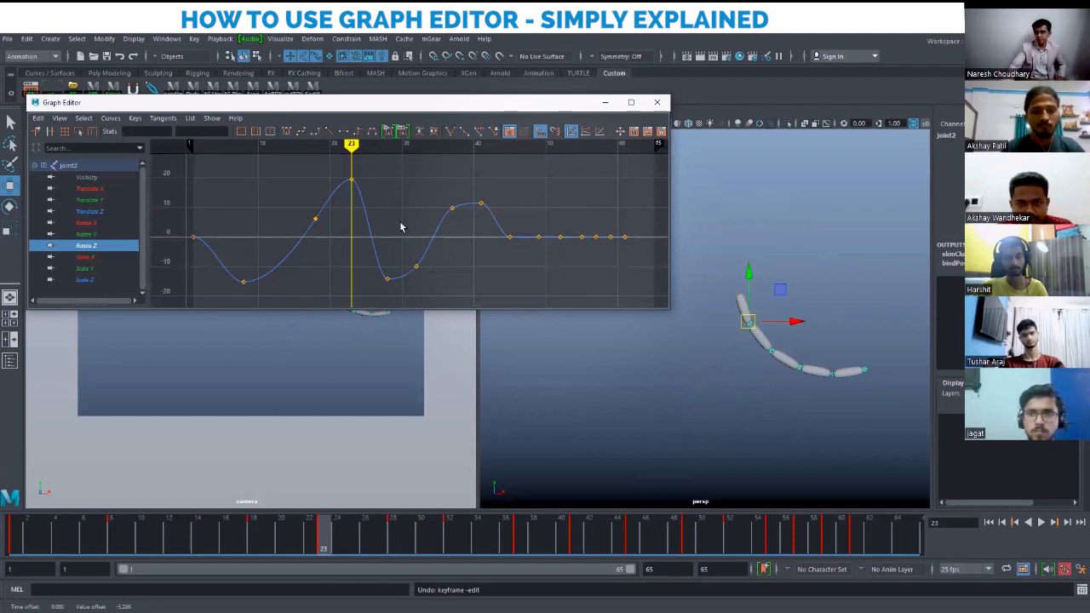
View joint2's Scale X, Translate Z and Rotate Y curves one after another.
click(123, 255)
click(104, 212)
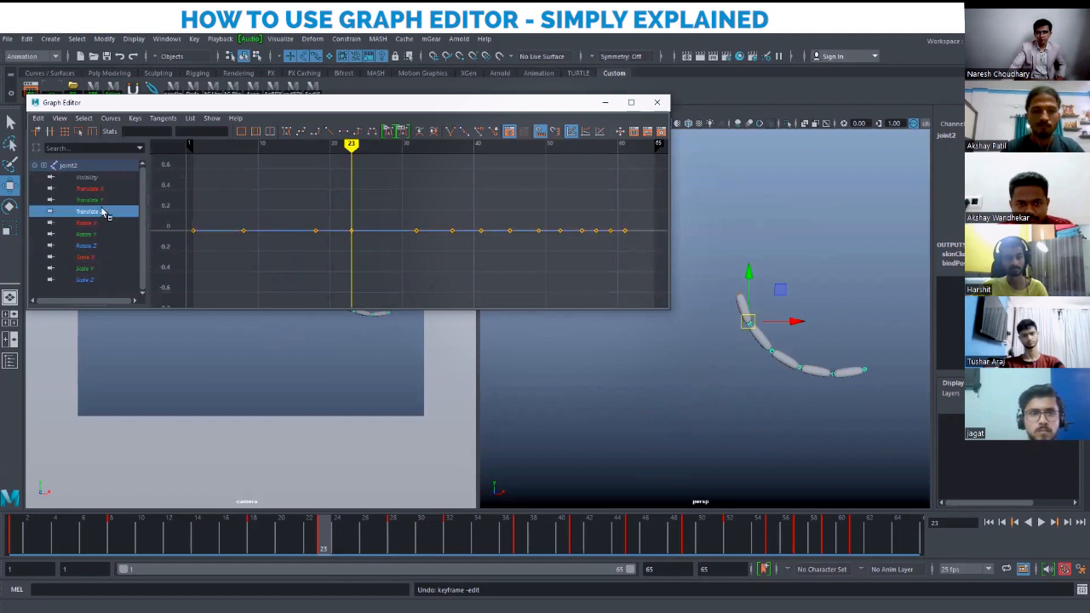
click(100, 234)
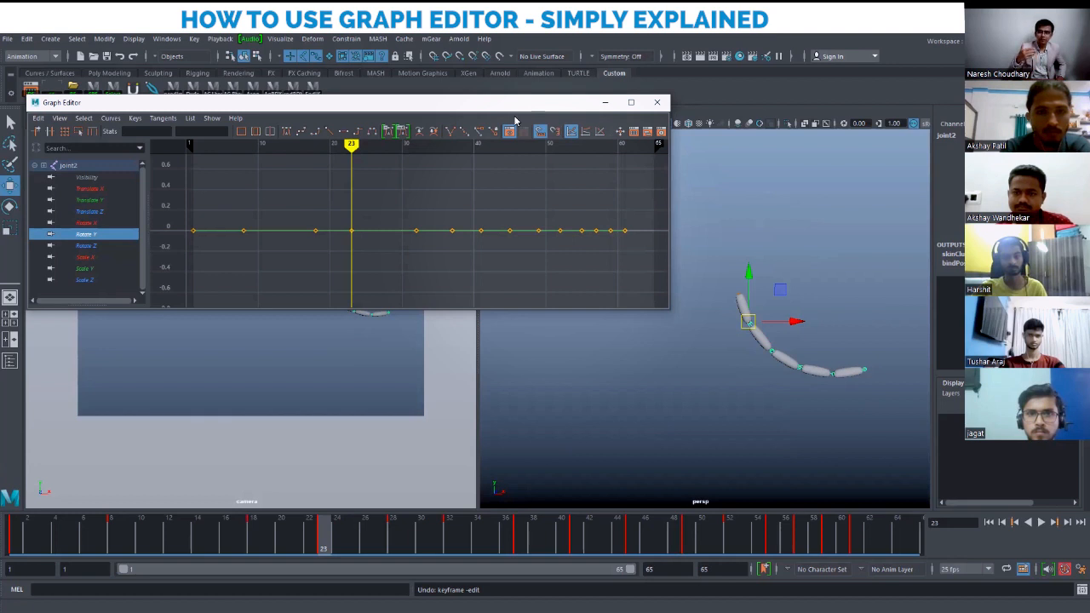
Close the Graph Editor and deselect joint2 in the scene.
drag(486, 105, 514, 121)
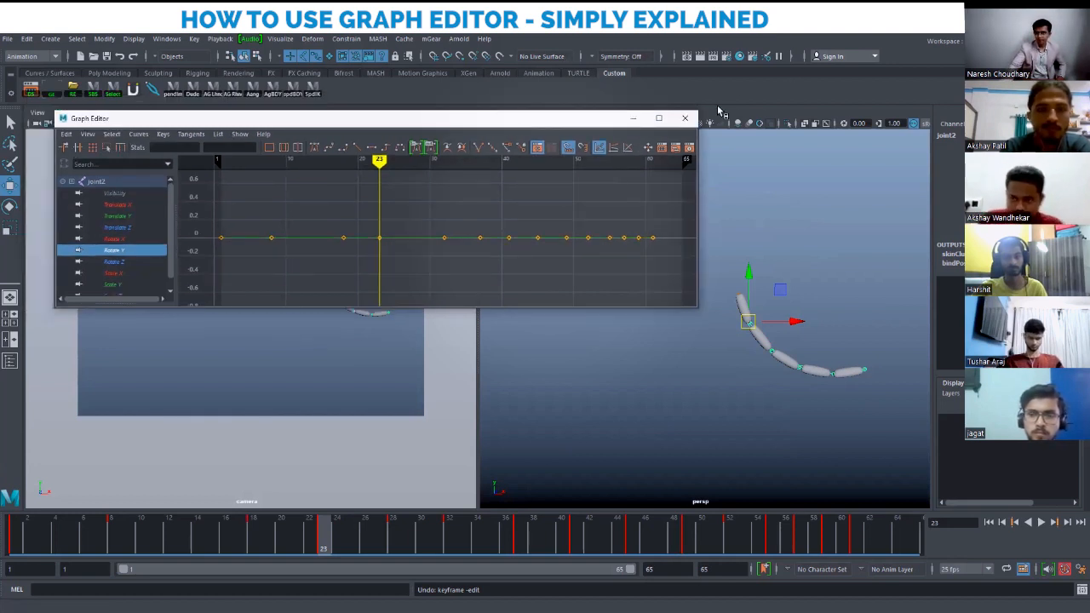
click(685, 118)
click(195, 396)
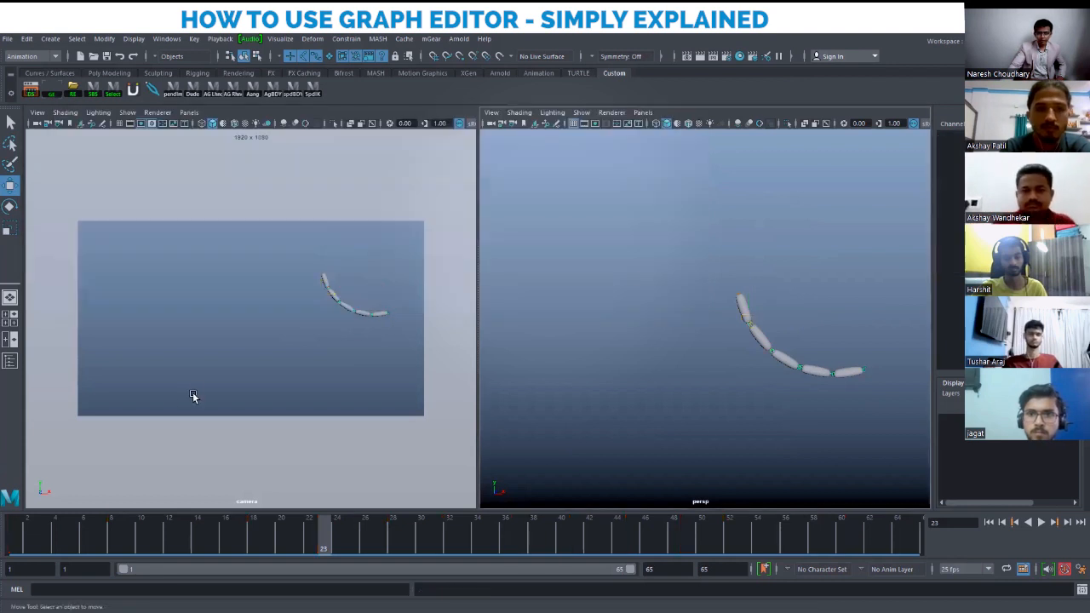